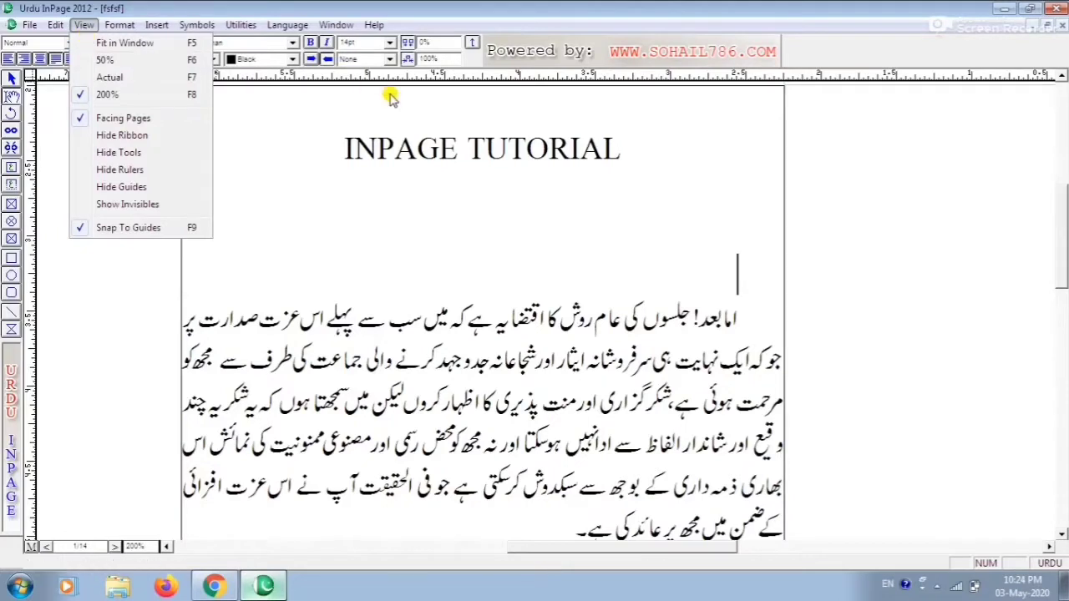
pyautogui.click(465, 173)
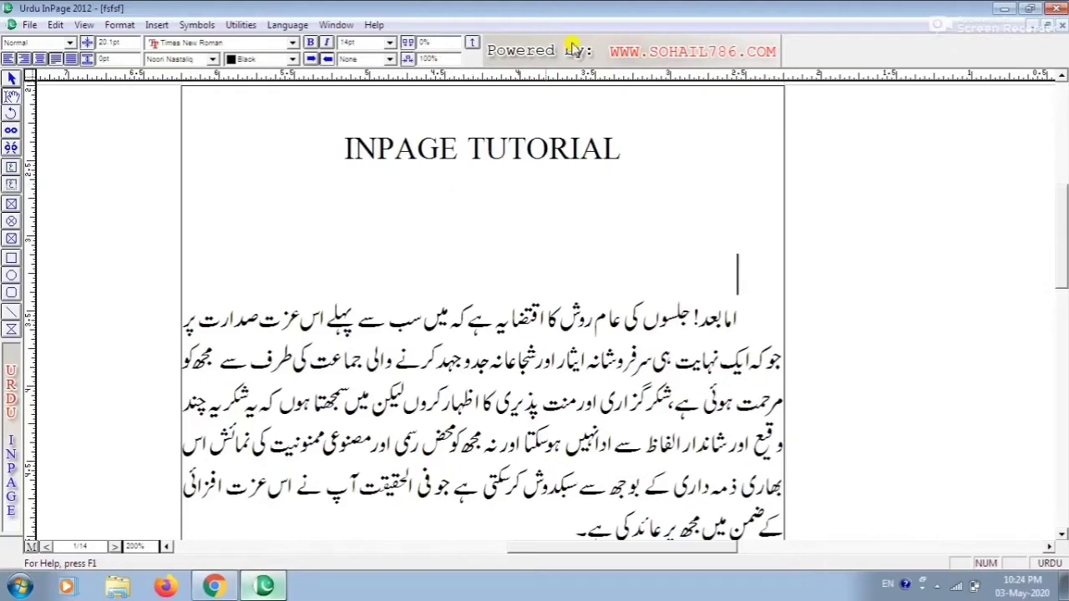
pyautogui.click(82, 25)
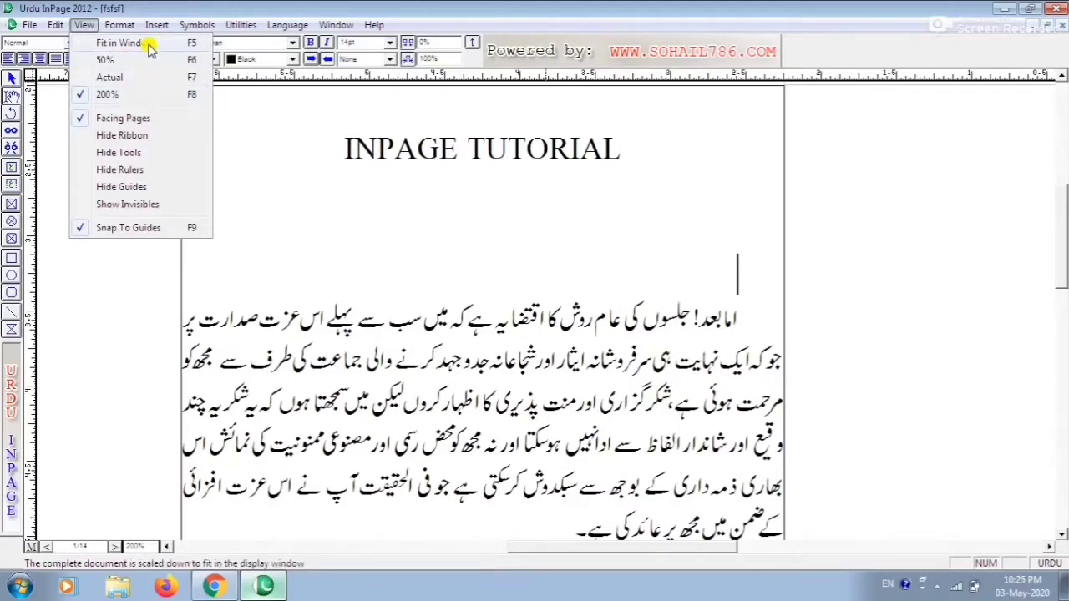
pyautogui.click(381, 253)
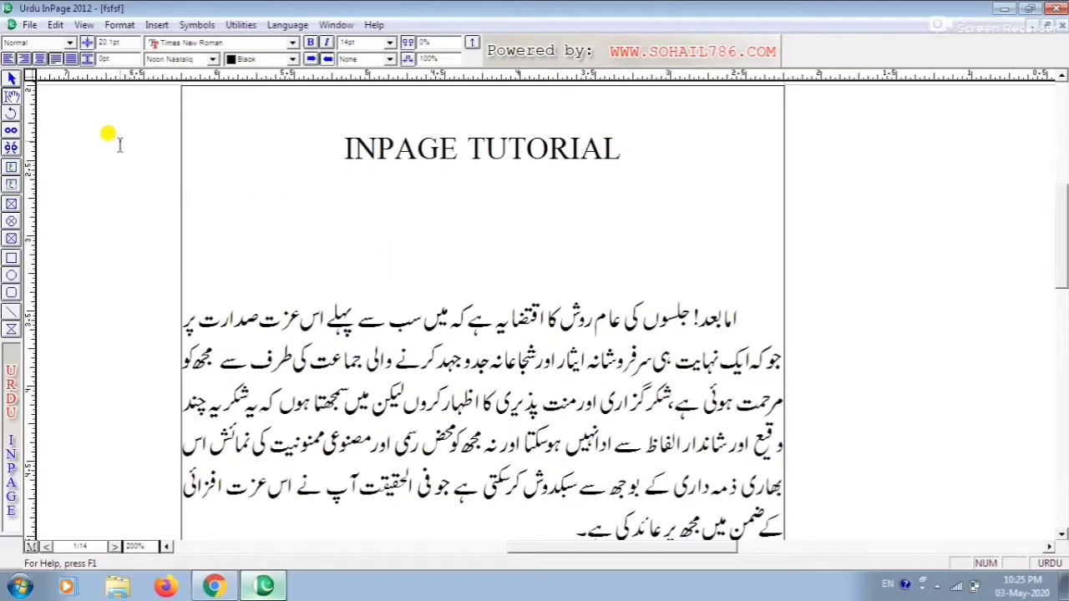
# Set the document zoom level to 150%
pyautogui.moveTo(150, 546)
pyautogui.mouseDown()
pyautogui.moveTo(117, 544)
pyautogui.moveTo(154, 544)
pyautogui.mouseUp()
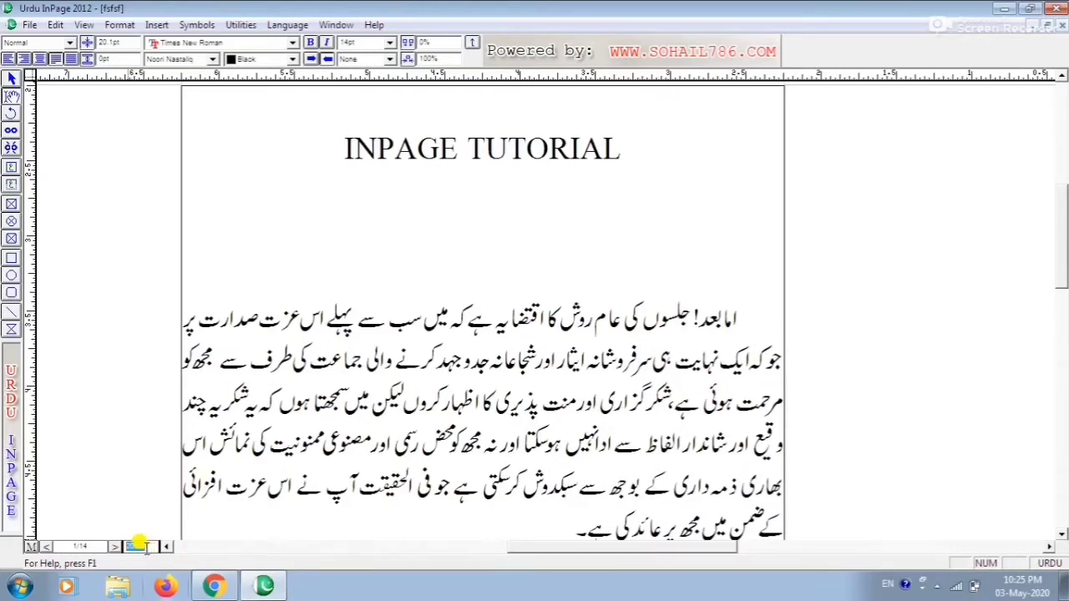
pyautogui.click(83, 25)
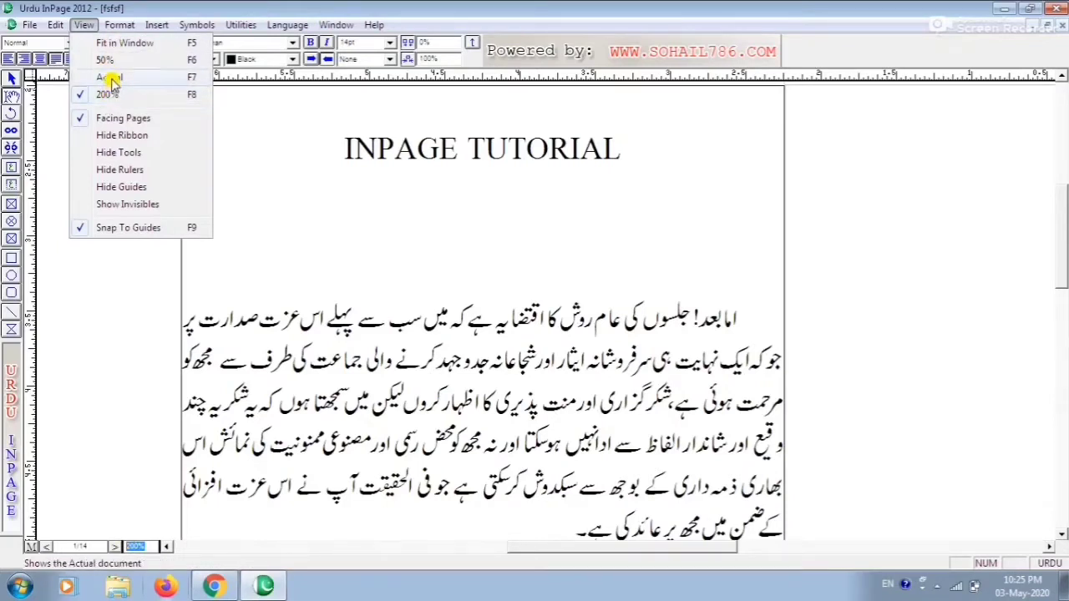
pyautogui.click(146, 549)
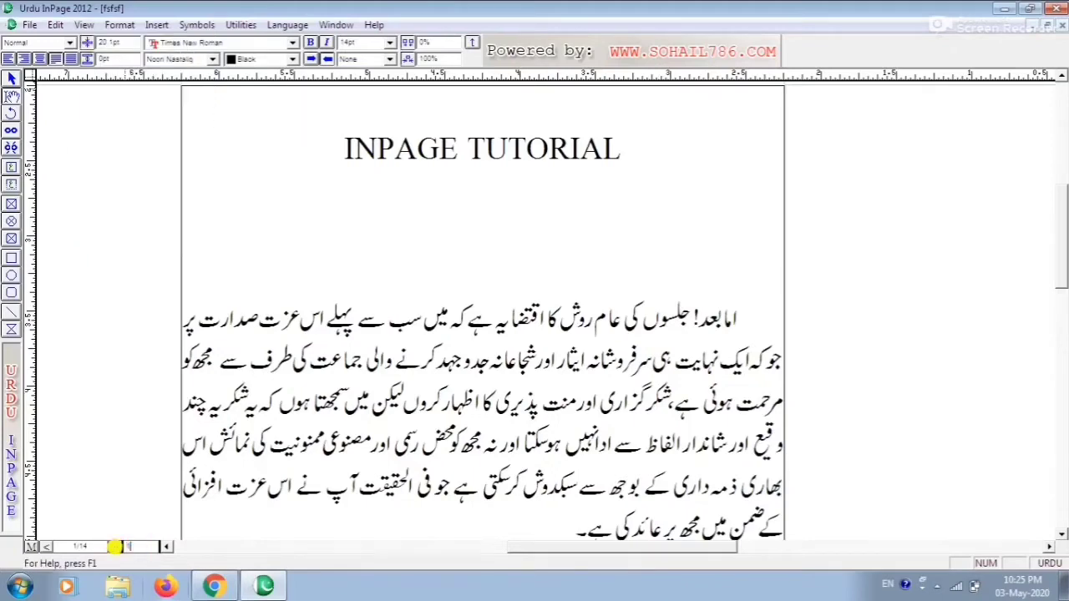
pyautogui.write('150')
pyautogui.press('Return')
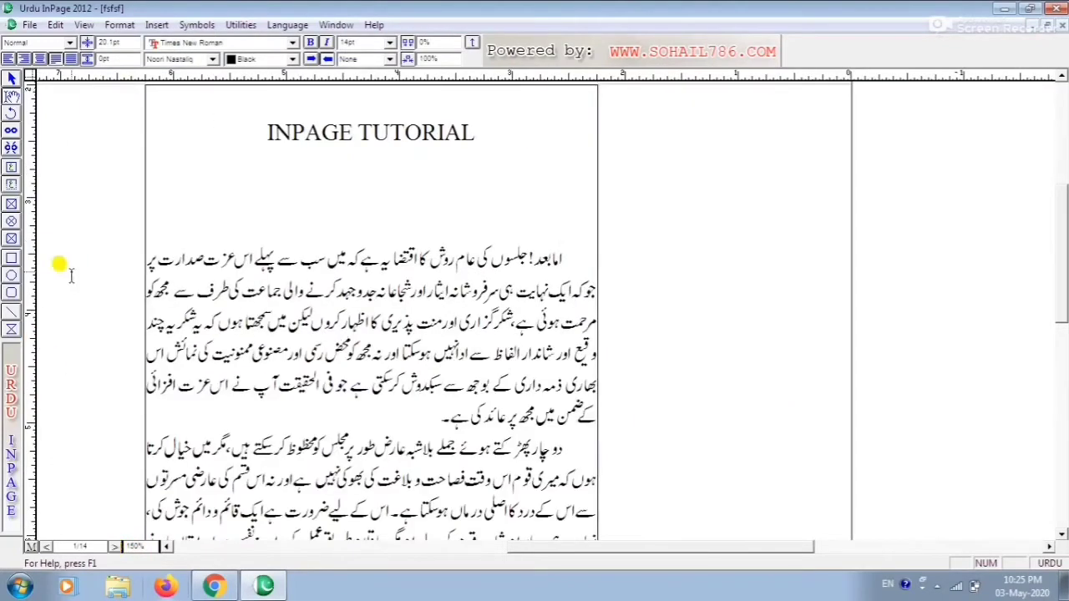
# Zoom the view back to 200%, then switch to the 50% view
pyautogui.press('F8')
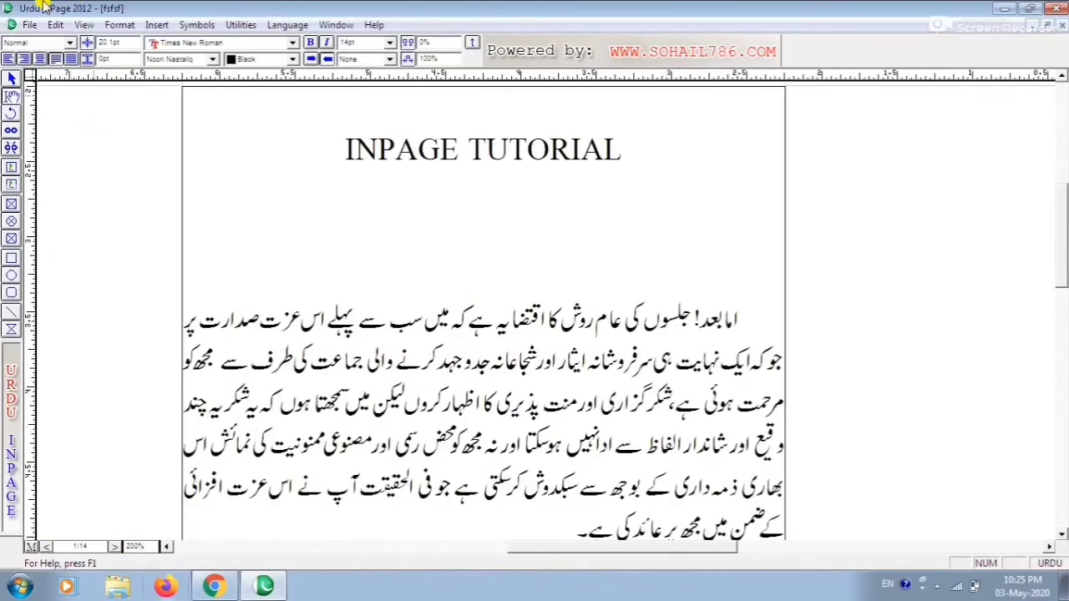
pyautogui.click(84, 24)
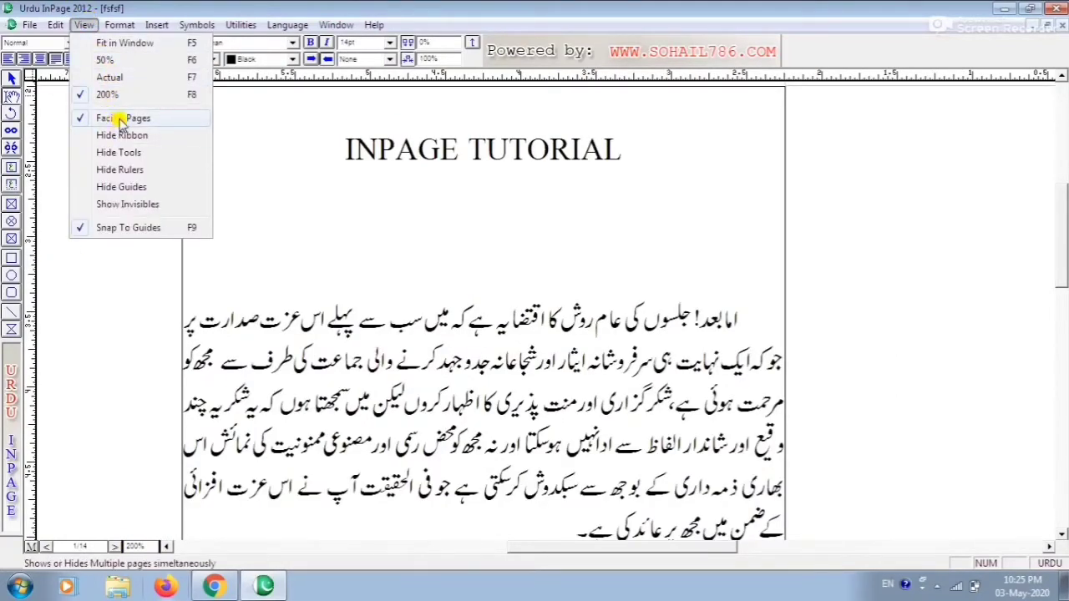
pyautogui.click(309, 330)
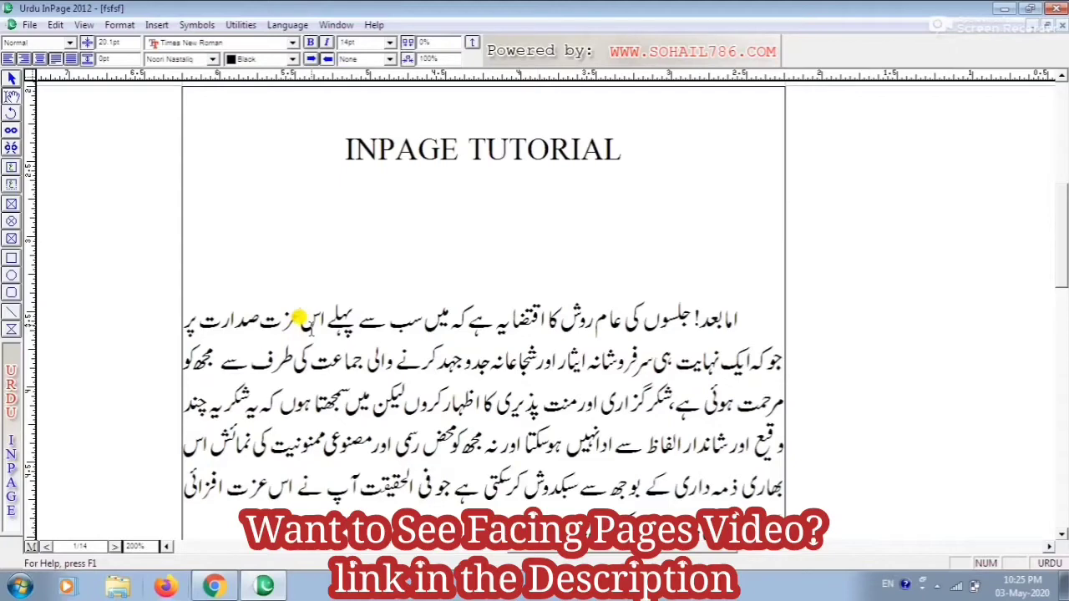
pyautogui.hotkey('ctrl', '1')
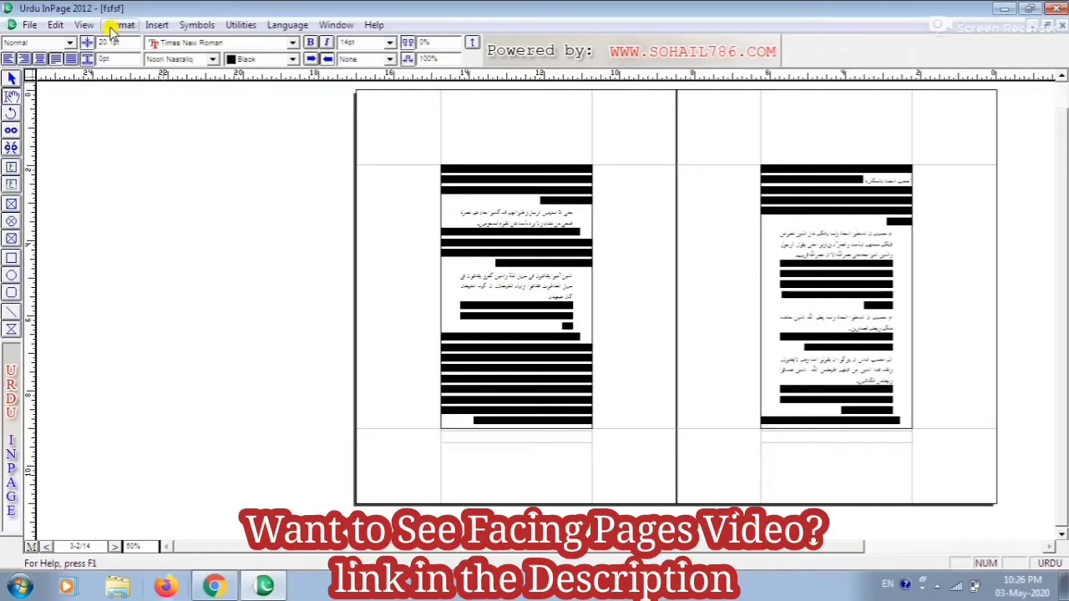
# Turn Facing Pages off to show a single page, then turn Facing Pages back on
pyautogui.click(83, 25)
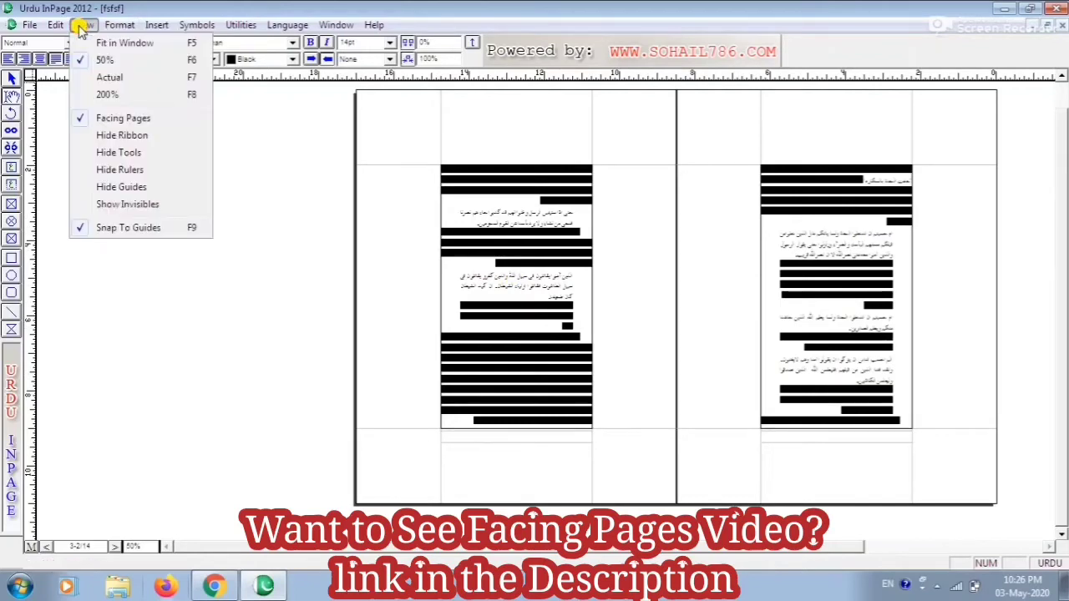
pyautogui.click(113, 119)
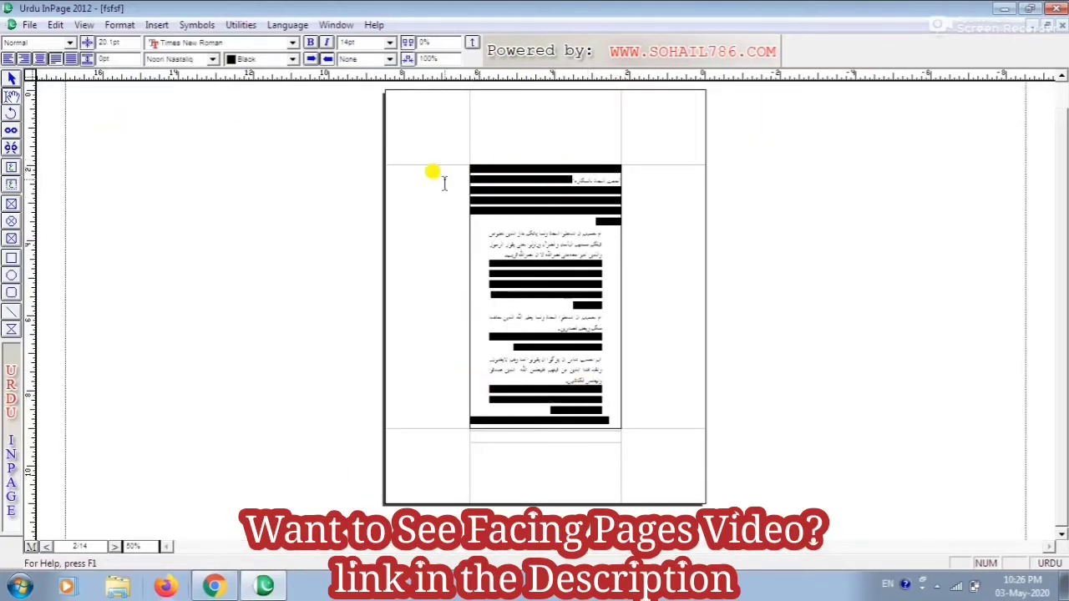
pyautogui.click(84, 25)
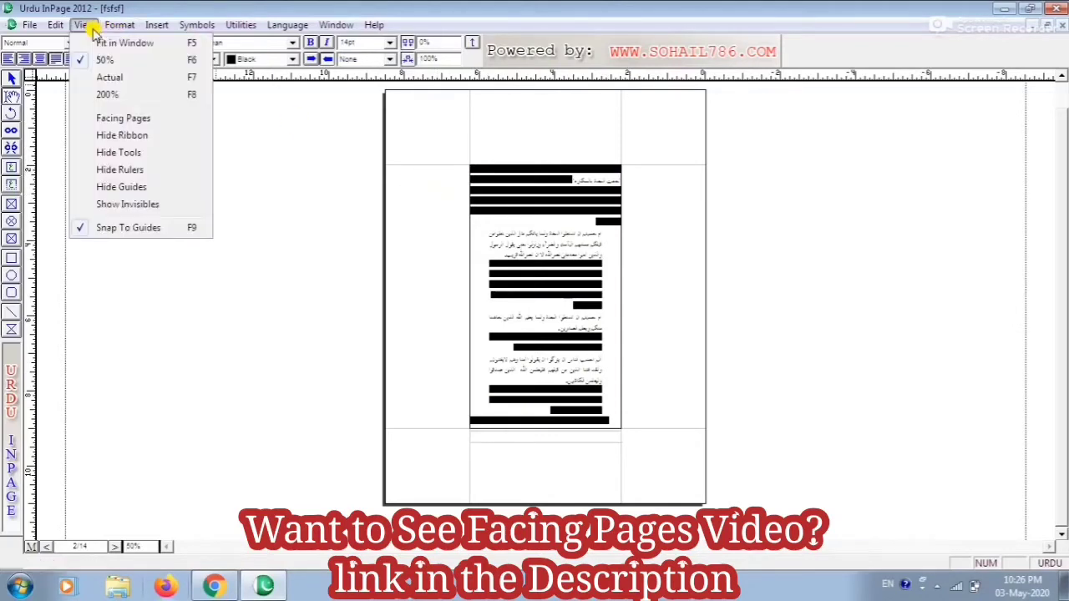
pyautogui.click(124, 121)
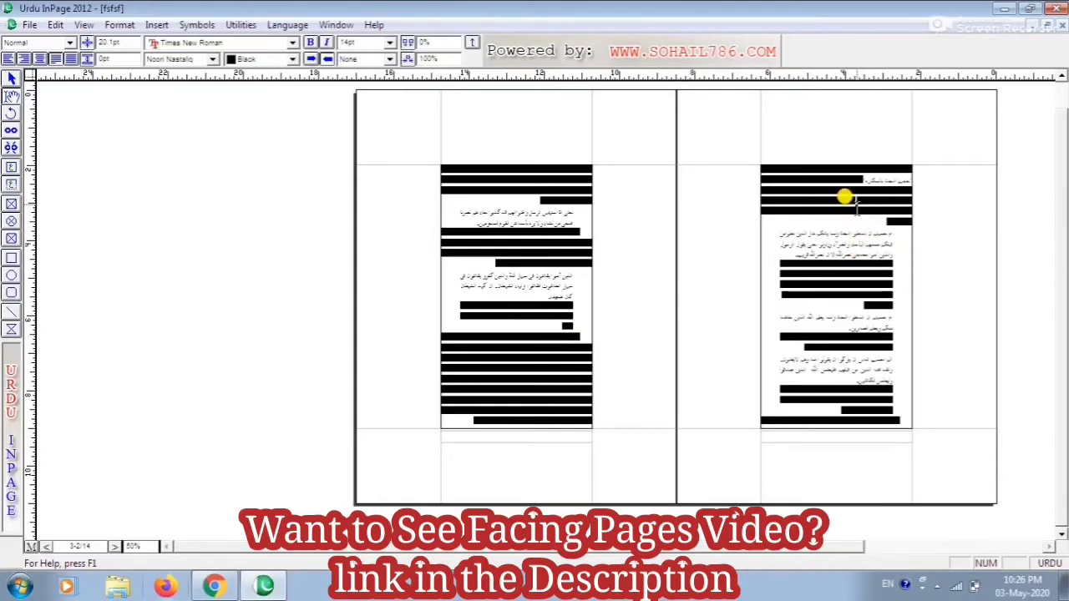
# Go back to the first page and zoom in to 200%
pyautogui.press('pageup')
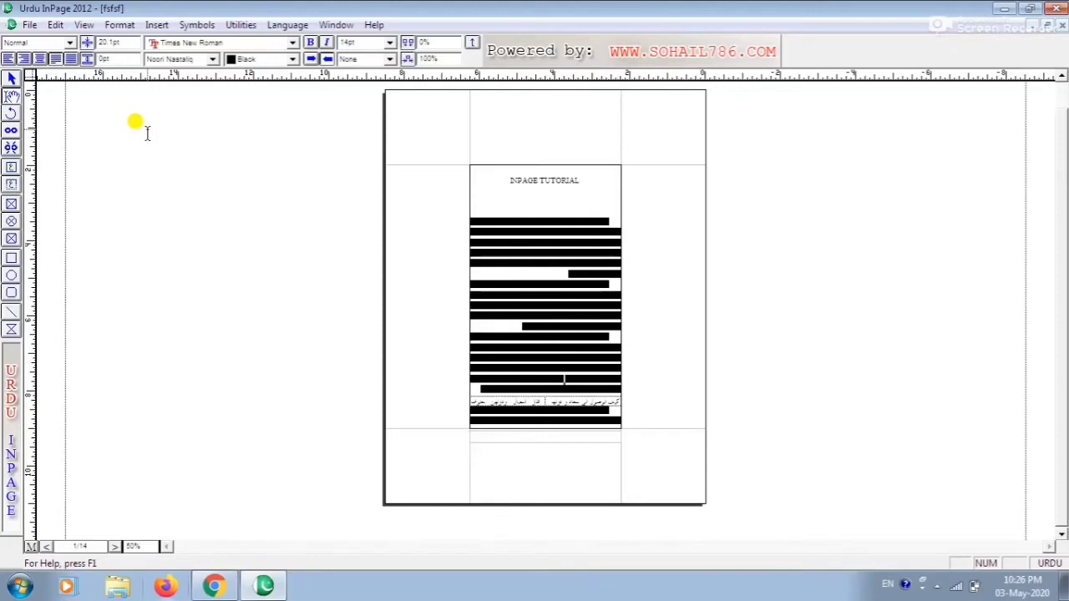
pyautogui.hotkey('ctrl', '2')
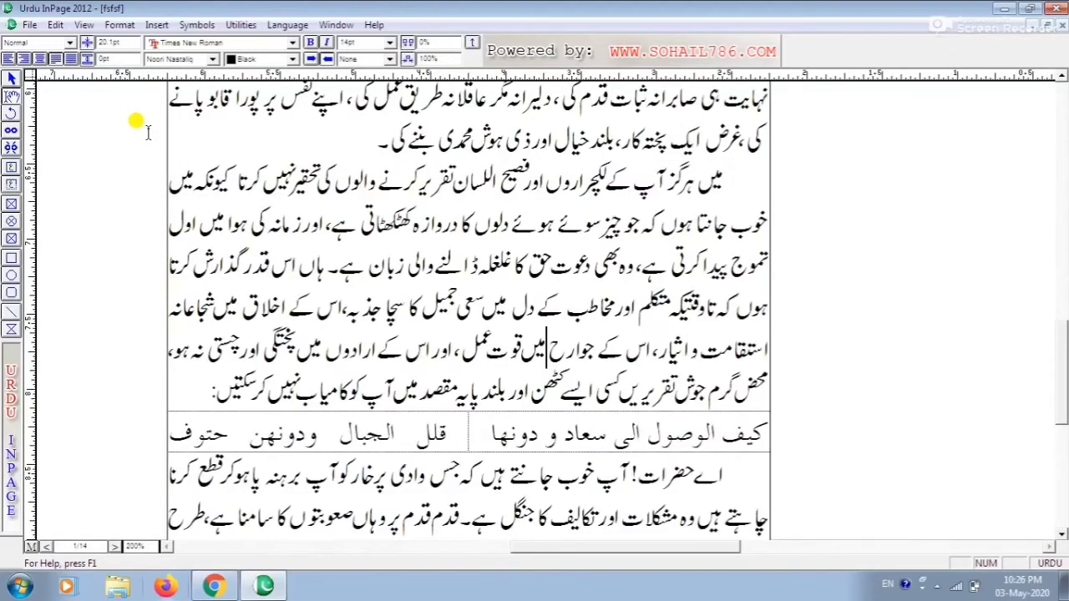
# Hide the ribbon, then show the ribbon again
pyautogui.click(82, 25)
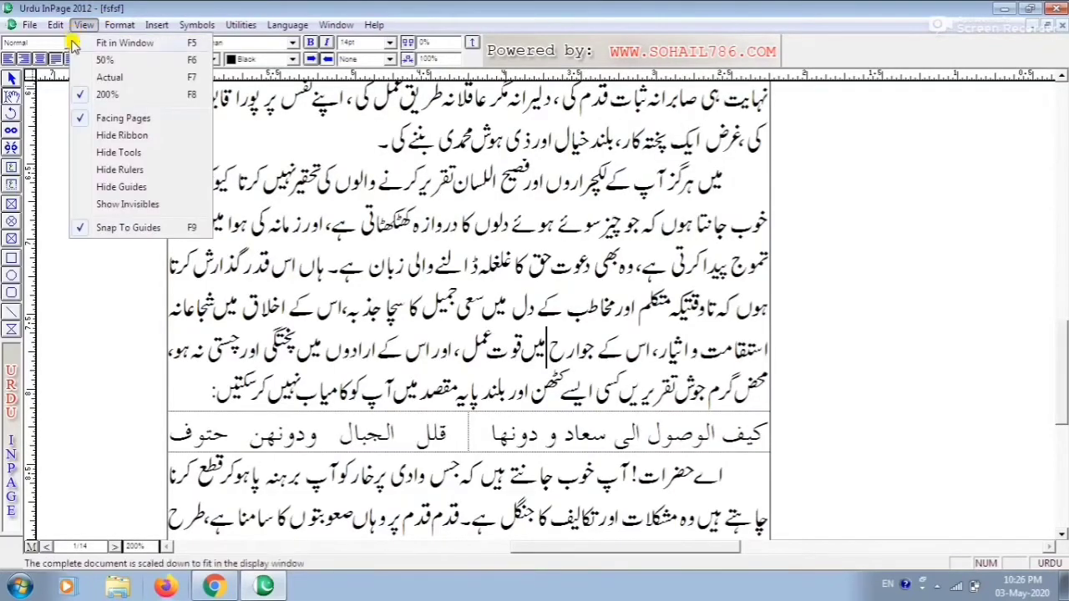
pyautogui.click(111, 136)
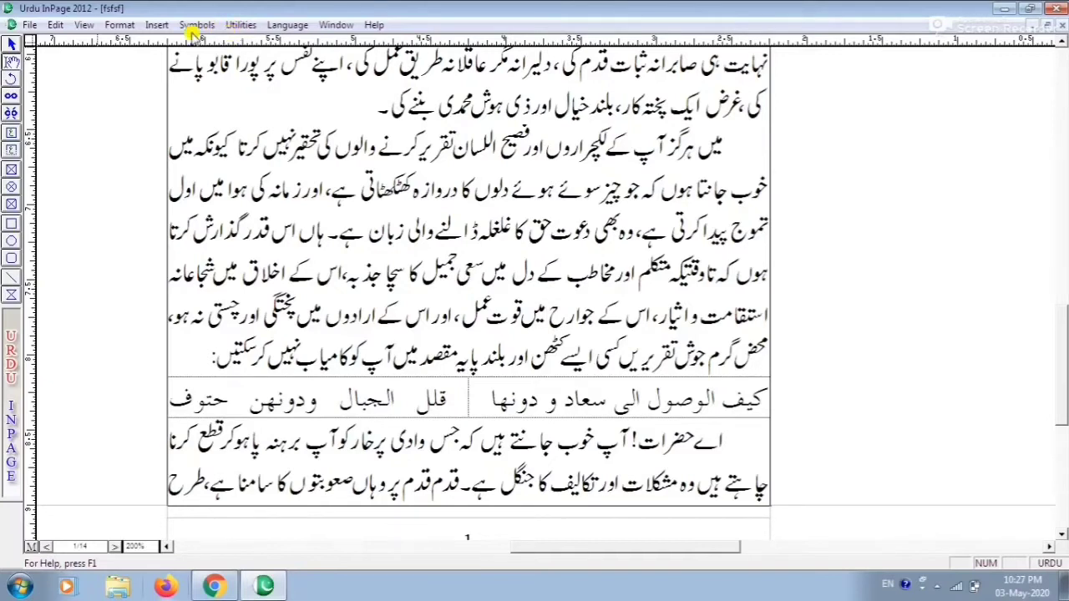
pyautogui.click(83, 25)
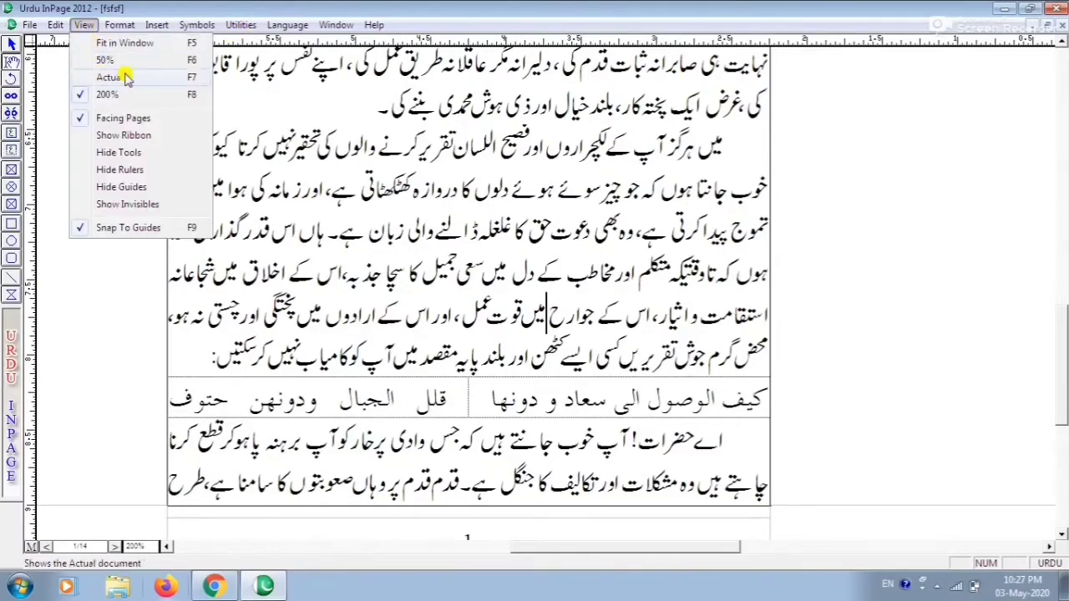
pyautogui.click(119, 136)
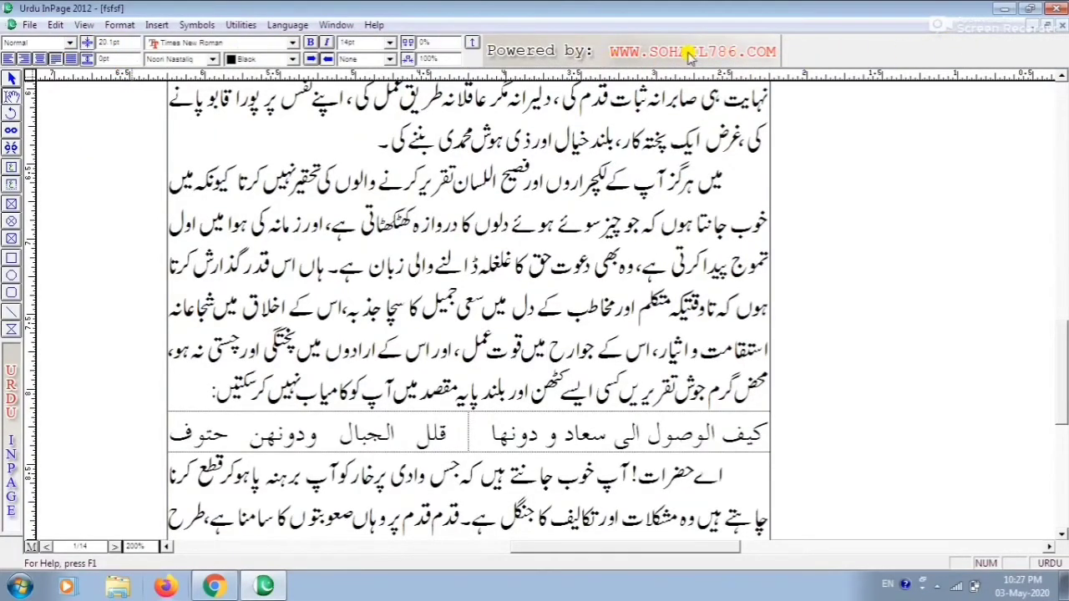
# Hide the tools palette, then show the tools again
pyautogui.click(83, 24)
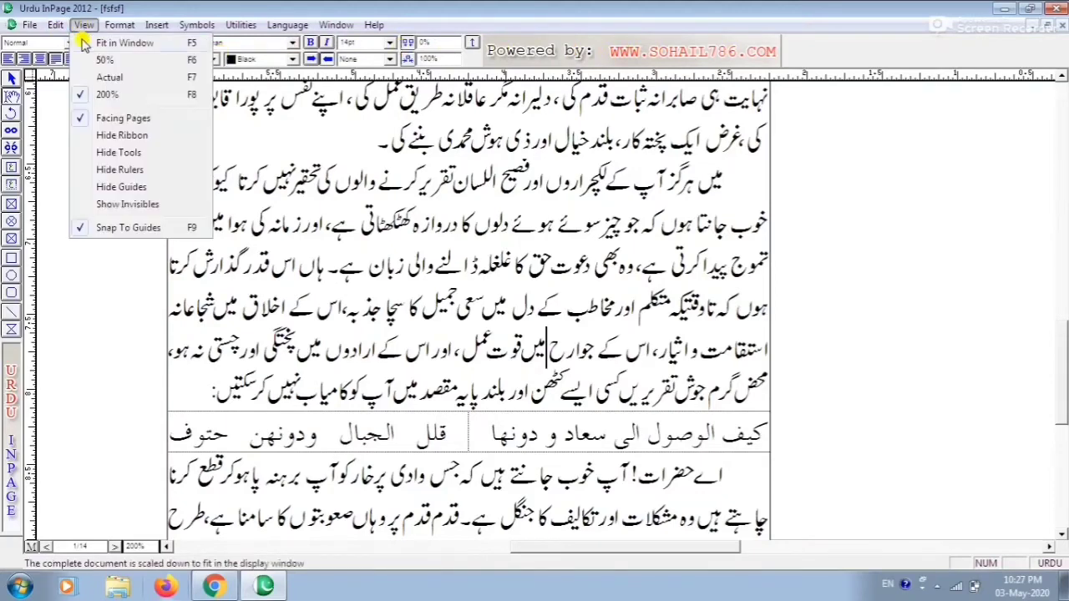
pyautogui.click(94, 154)
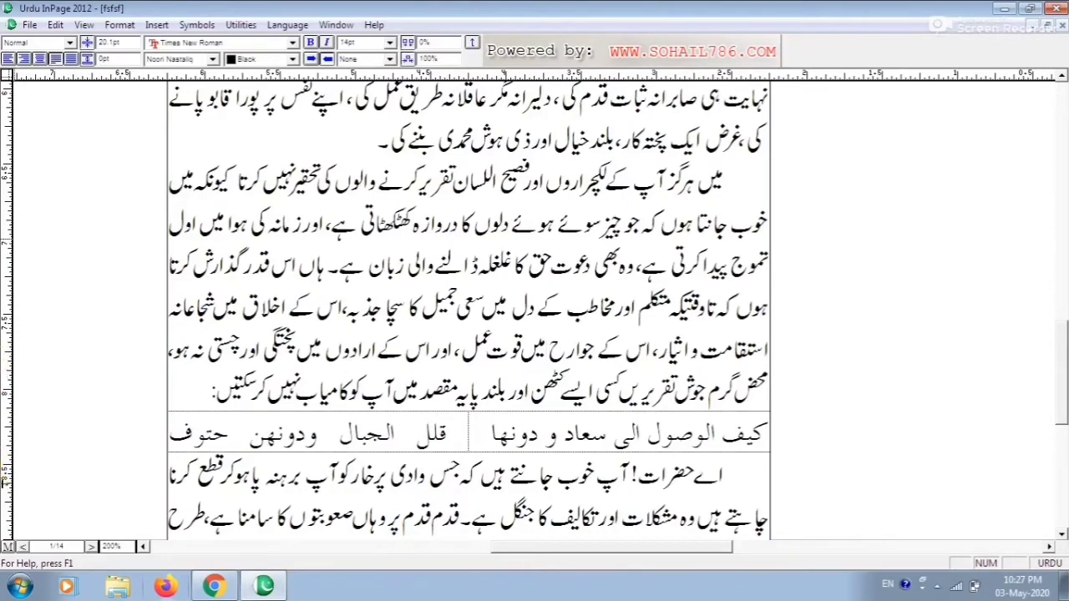
pyautogui.click(84, 24)
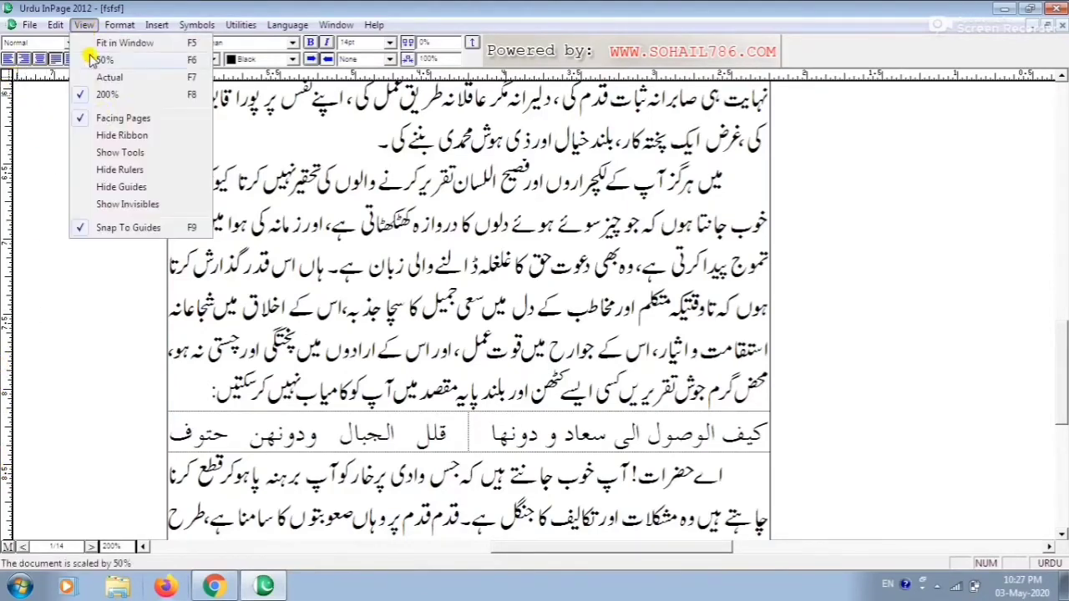
pyautogui.click(101, 154)
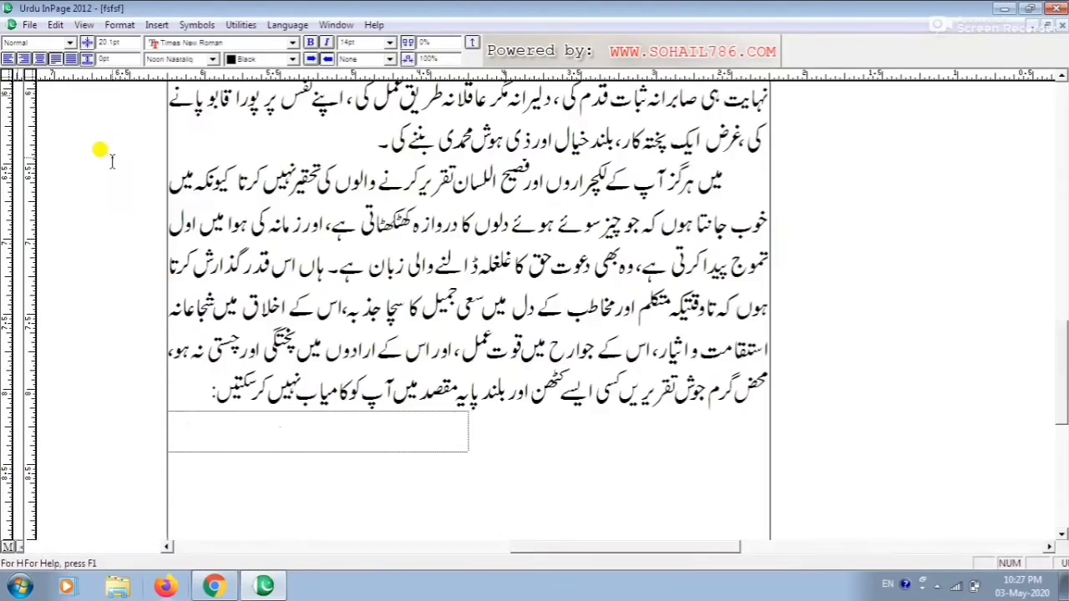
# Hide the rulers, then show the rulers again
pyautogui.click(85, 25)
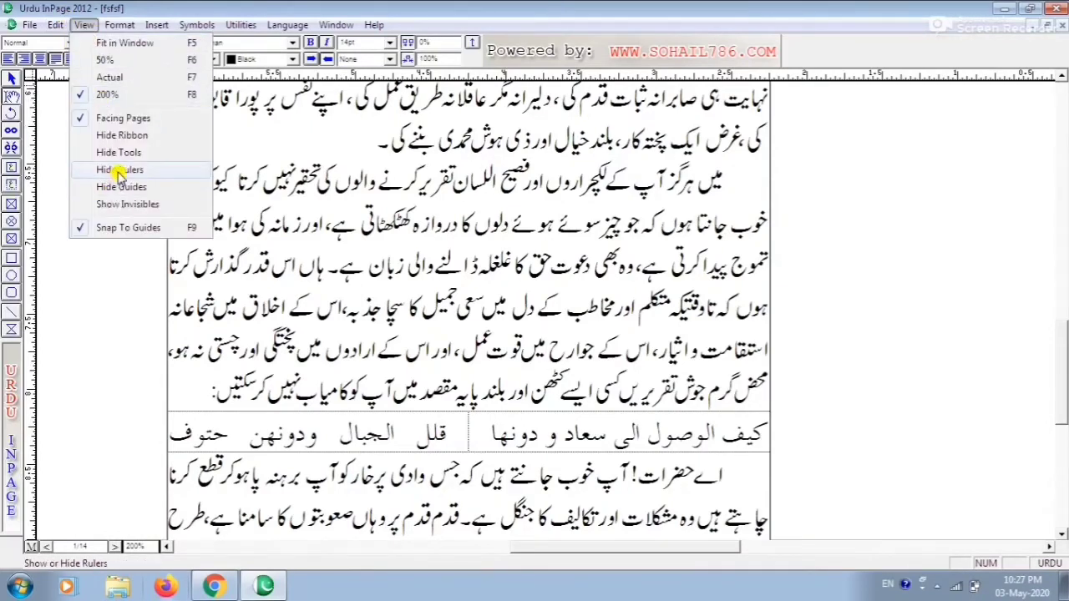
pyautogui.click(114, 172)
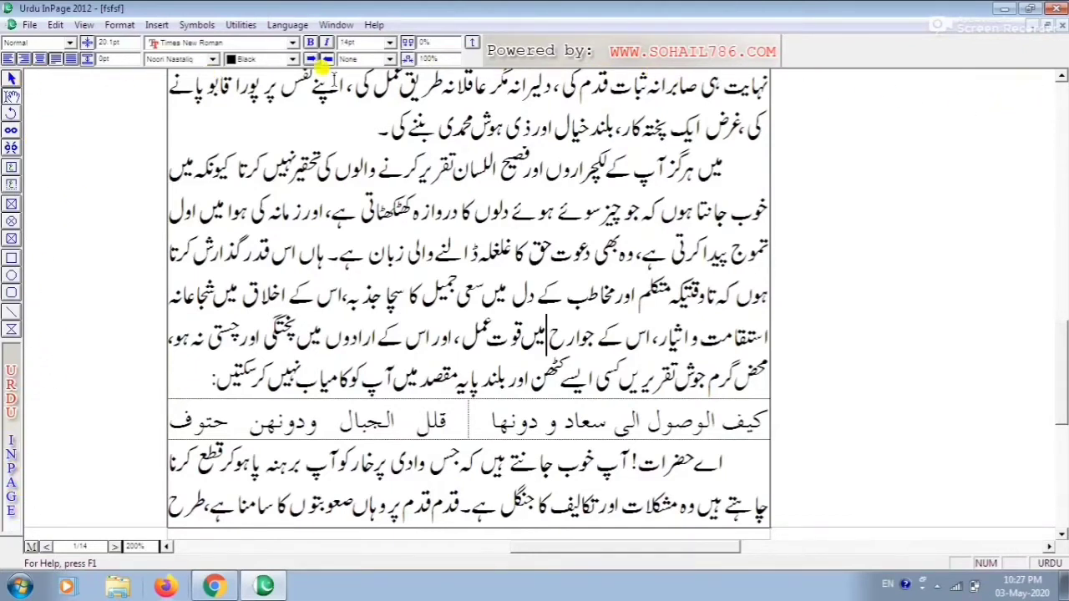
pyautogui.click(83, 25)
pyautogui.click(115, 171)
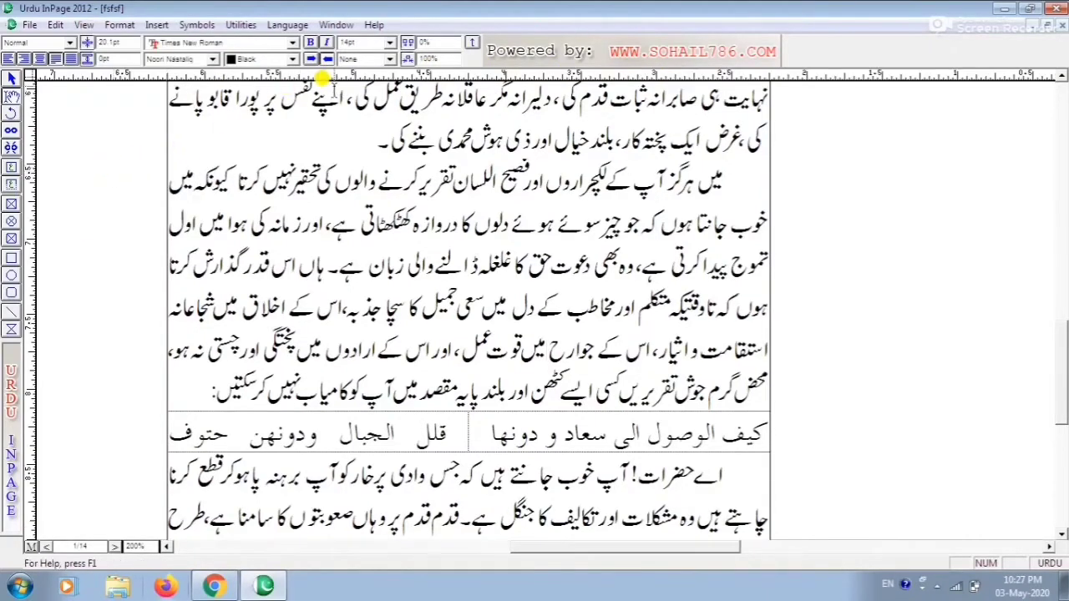
# Open the Character formatting dialog and cancel it without changes
pyautogui.click(87, 25)
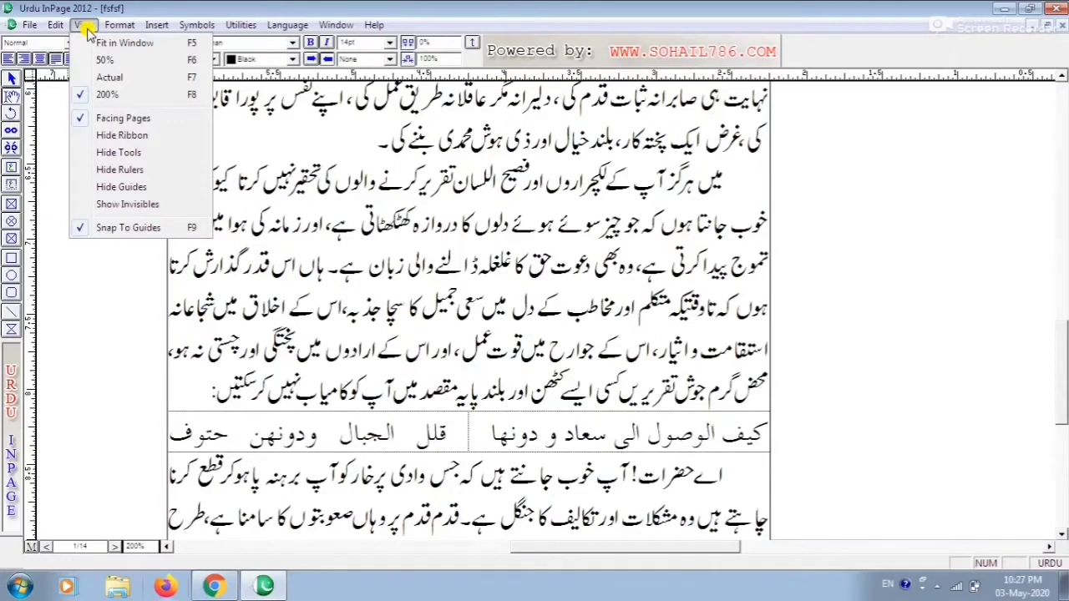
pyautogui.click(96, 29)
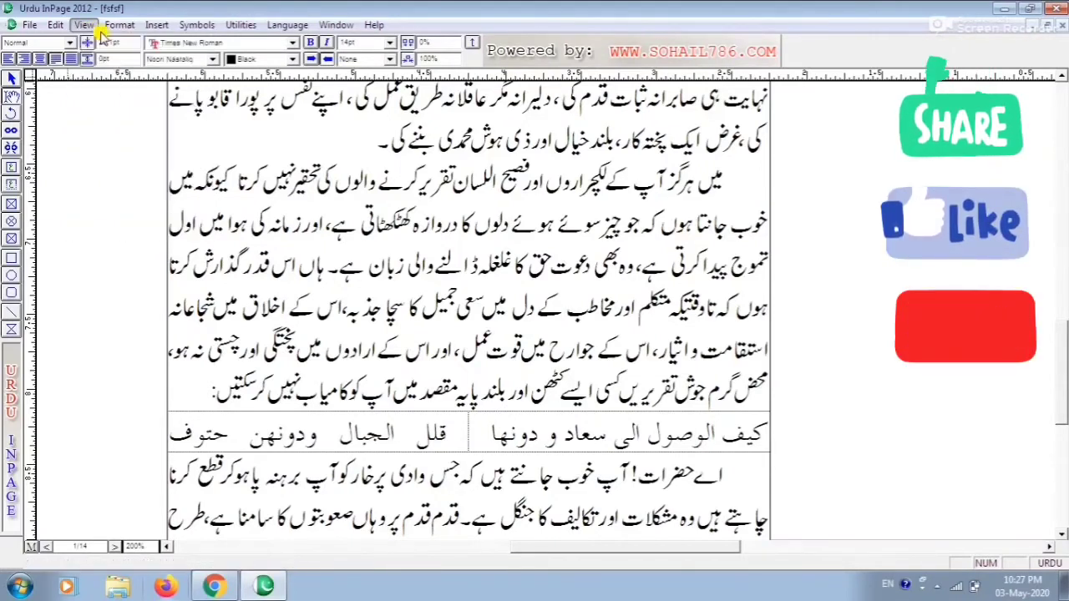
pyautogui.click(118, 25)
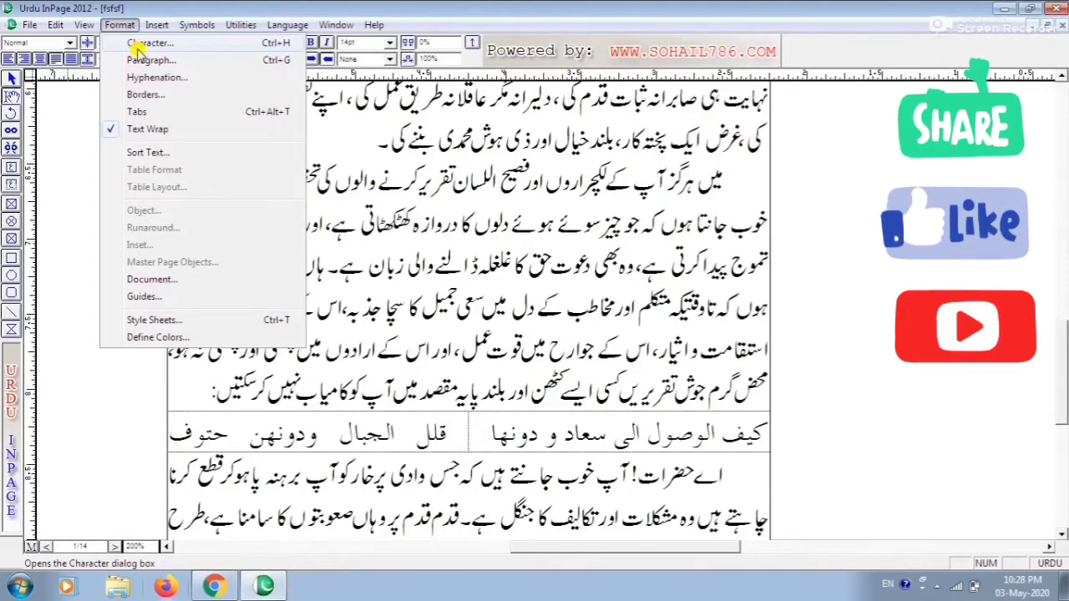
pyautogui.click(135, 45)
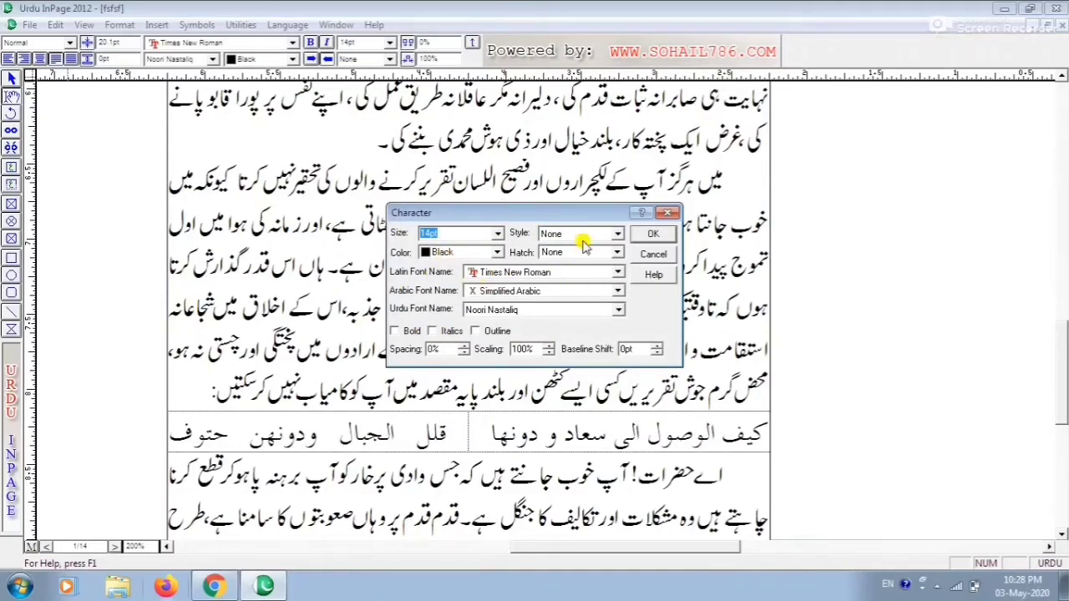
pyautogui.click(654, 255)
# Open the Paragraph Preferences dialog and close it without changes
pyautogui.click(131, 27)
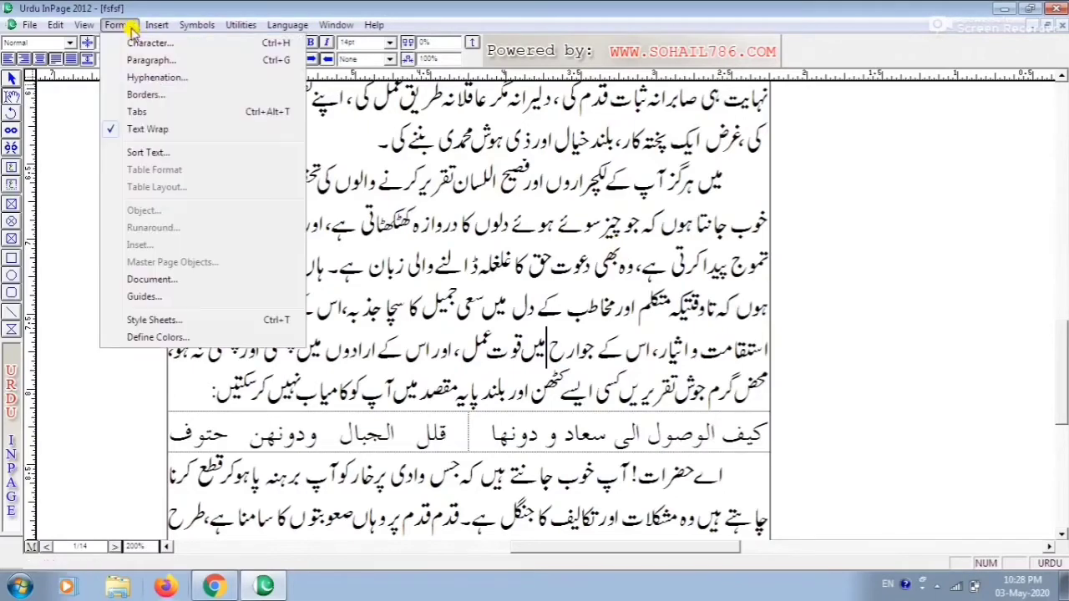
pyautogui.click(160, 62)
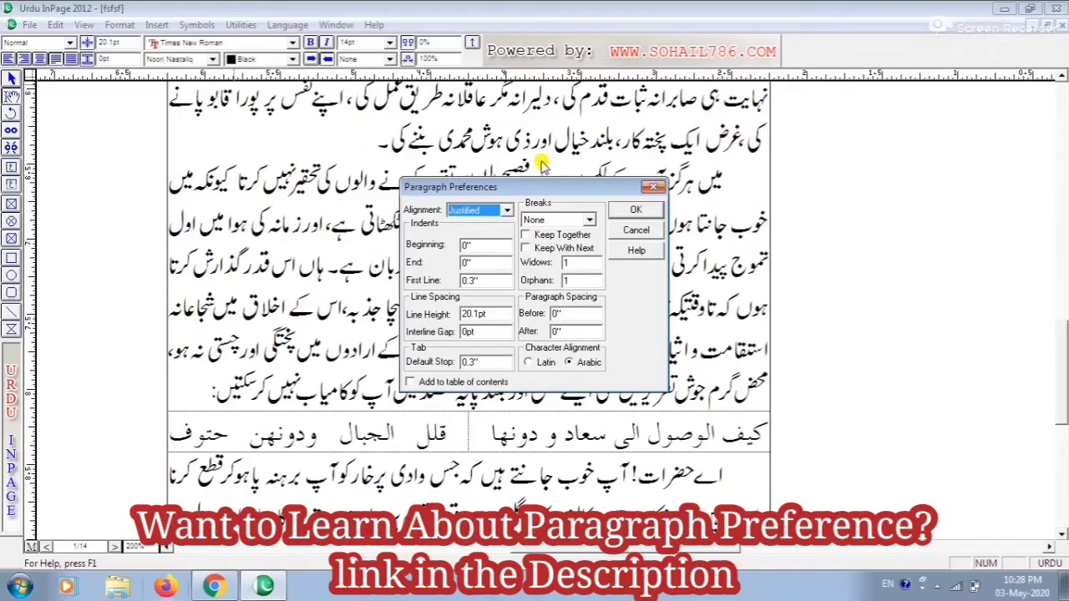
pyautogui.click(634, 230)
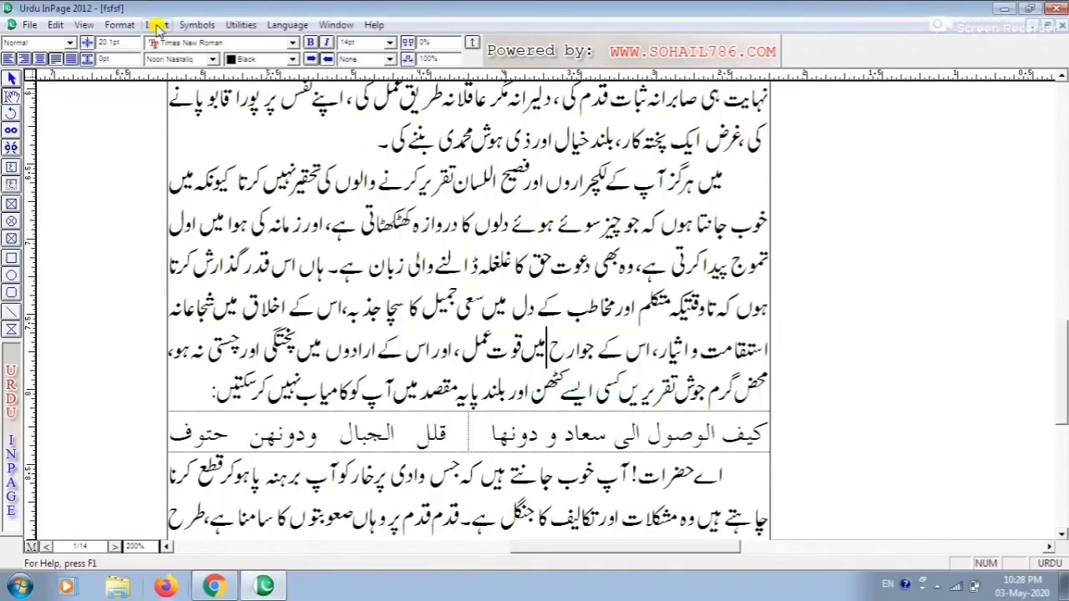
# Open the Borders dialog and cancel it without changes
pyautogui.click(120, 25)
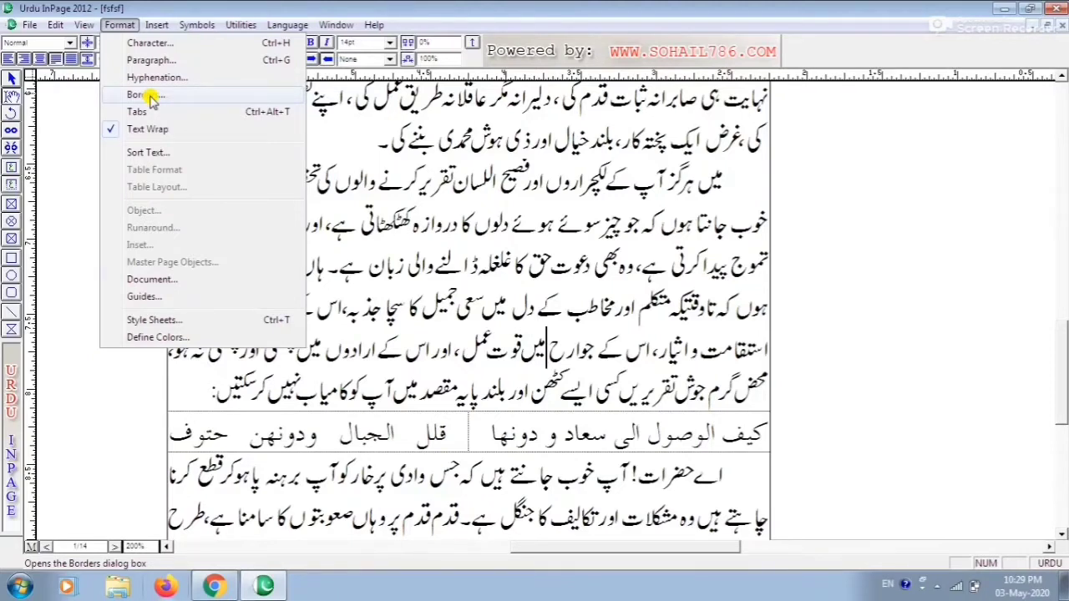
pyautogui.click(151, 99)
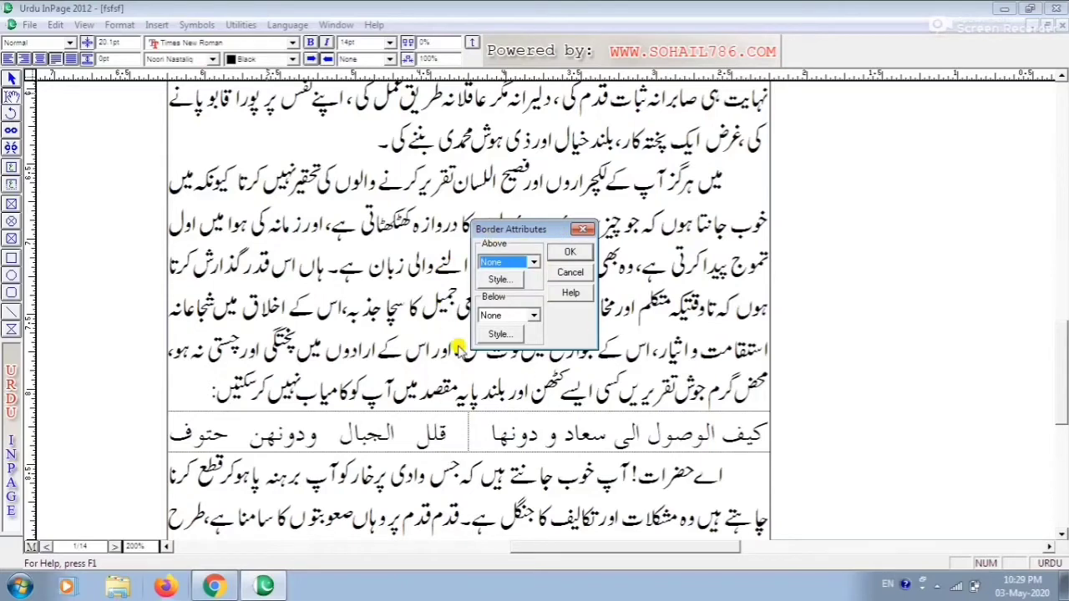
pyautogui.click(568, 275)
# Place a new text box over the last line of the bordered section at the bottom of the page
pyautogui.moveTo(1064, 392); pyautogui.dragTo(1064, 471)
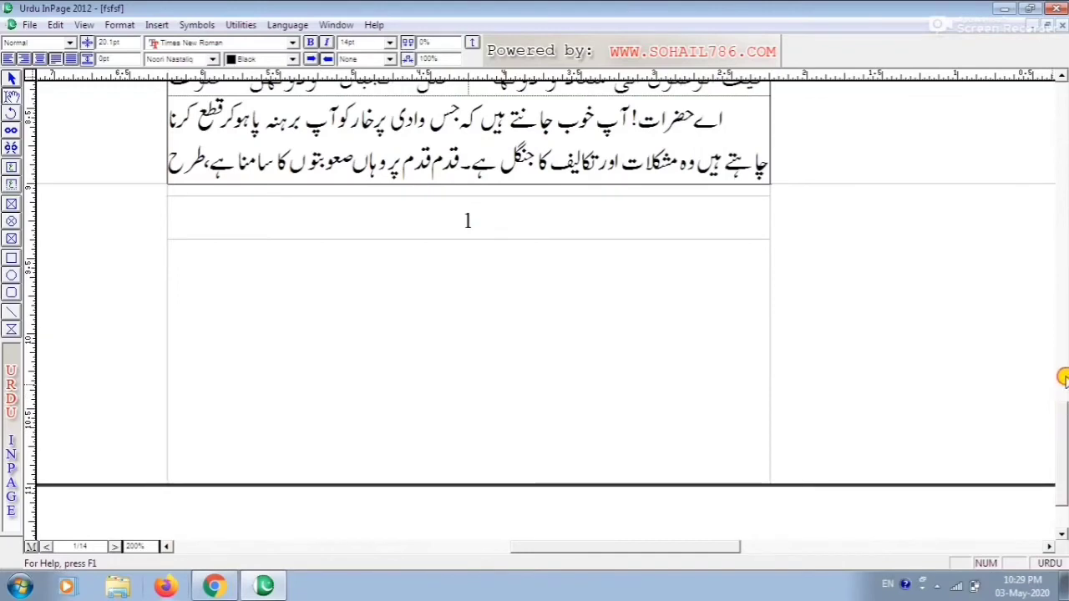
pyautogui.click(1061, 78)
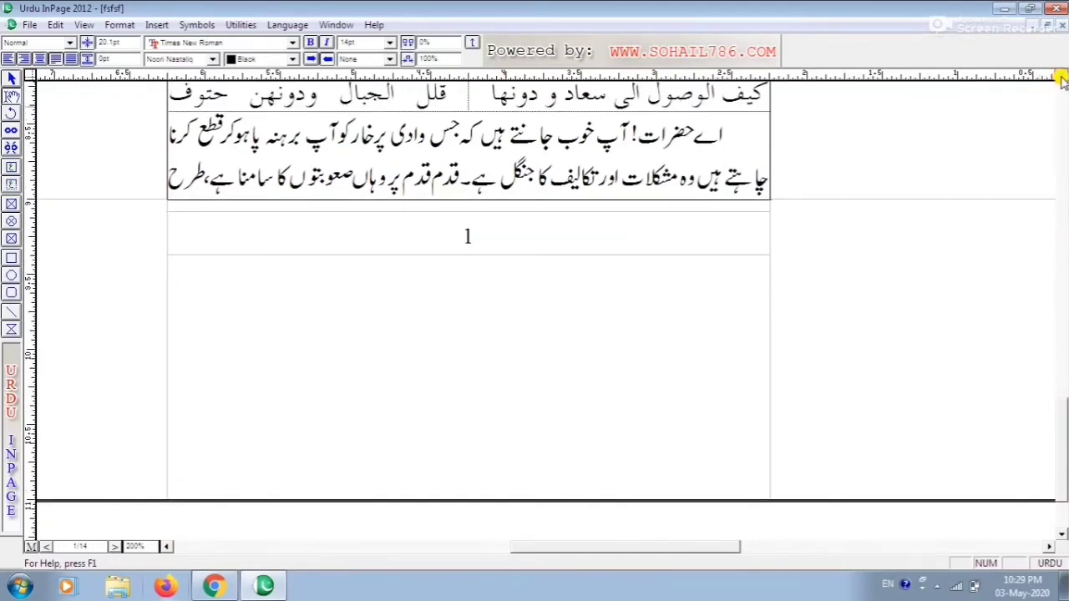
pyautogui.click(1062, 78)
pyautogui.click(1060, 77)
pyautogui.click(1060, 77)
pyautogui.click(1060, 77)
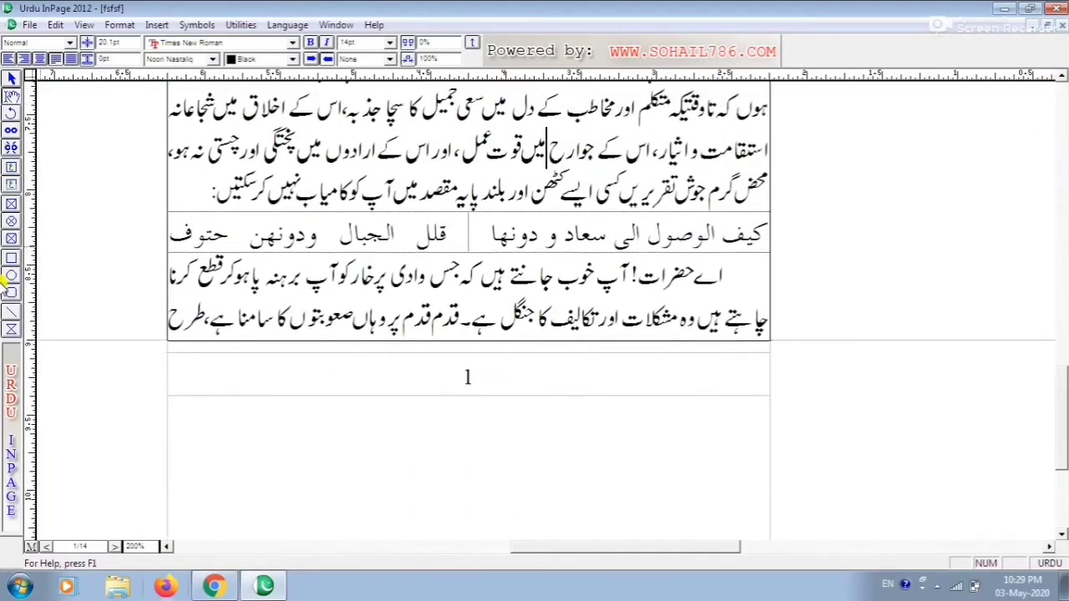
pyautogui.click(10, 186)
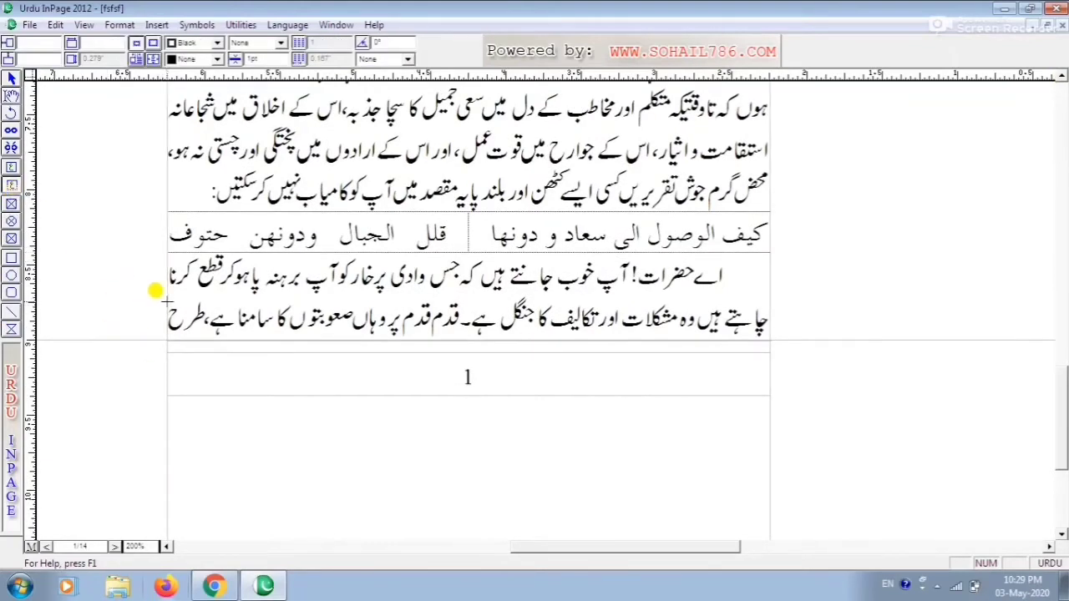
pyautogui.click(761, 326)
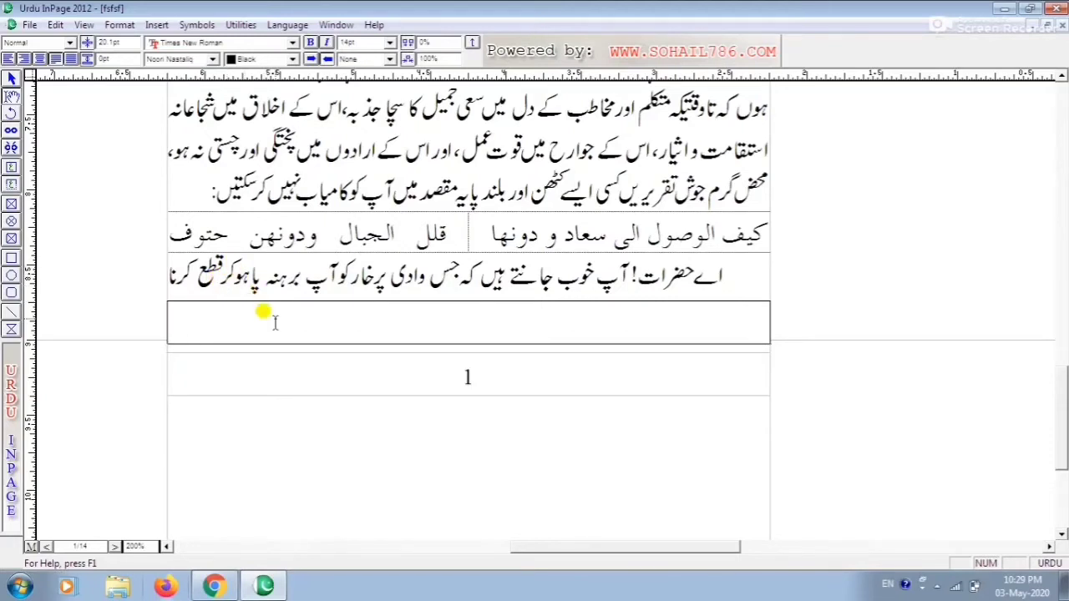
# Select the opening phrase of the line above and paste it into the new text box
pyautogui.moveTo(719, 274); pyautogui.dragTo(379, 279)
pyautogui.hotkey('ctrl', 'c')
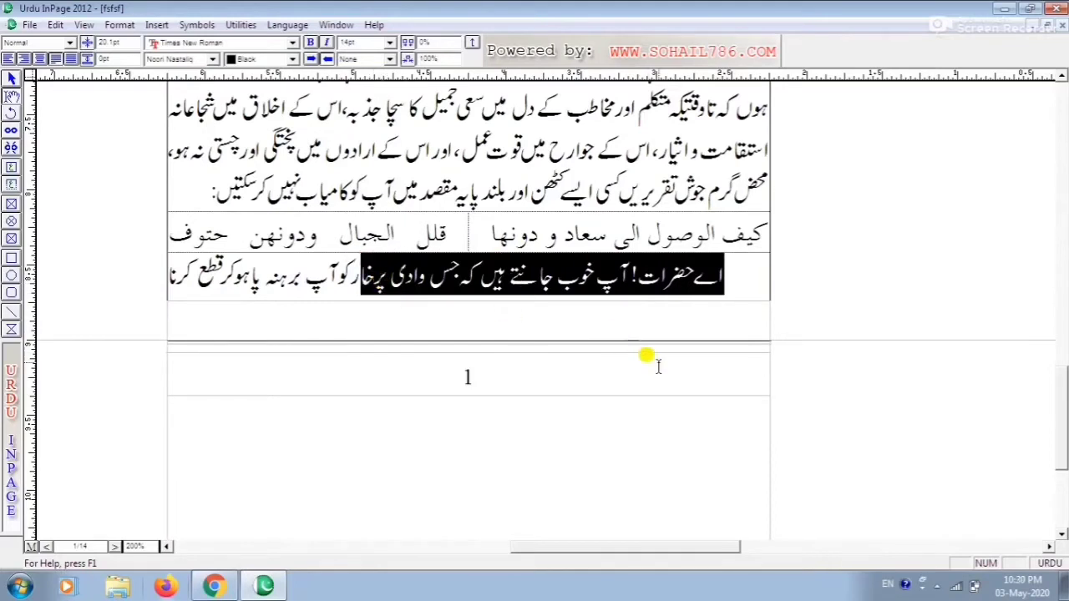
pyautogui.click(687, 325)
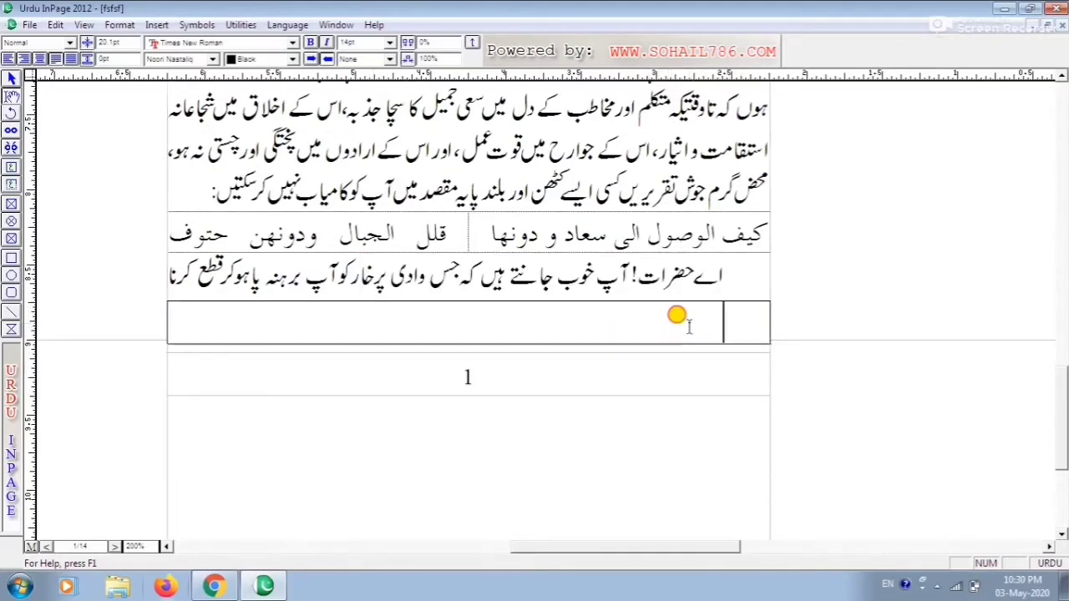
pyautogui.hotkey('ctrl', 'v')
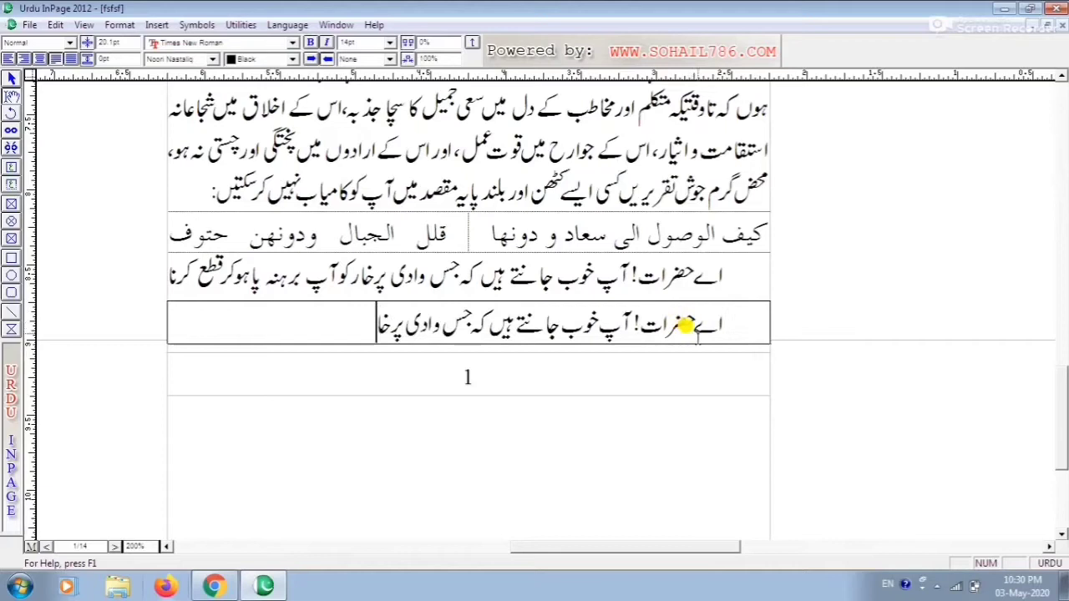
# Insert an alif at the start of the pasted text and delete the last characters at its end
pyautogui.click(748, 318)
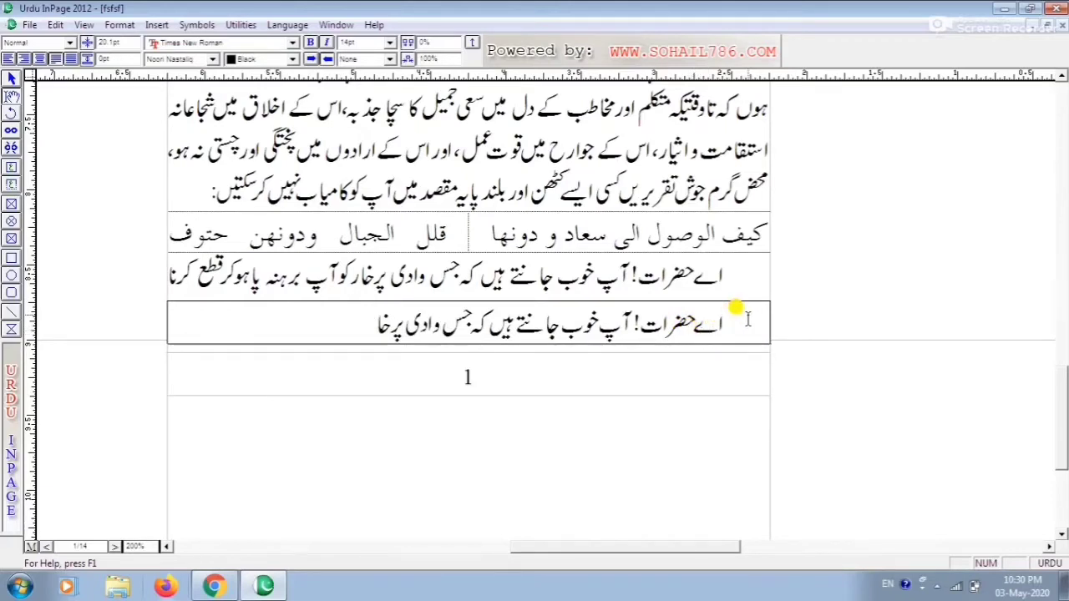
pyautogui.write('ا')
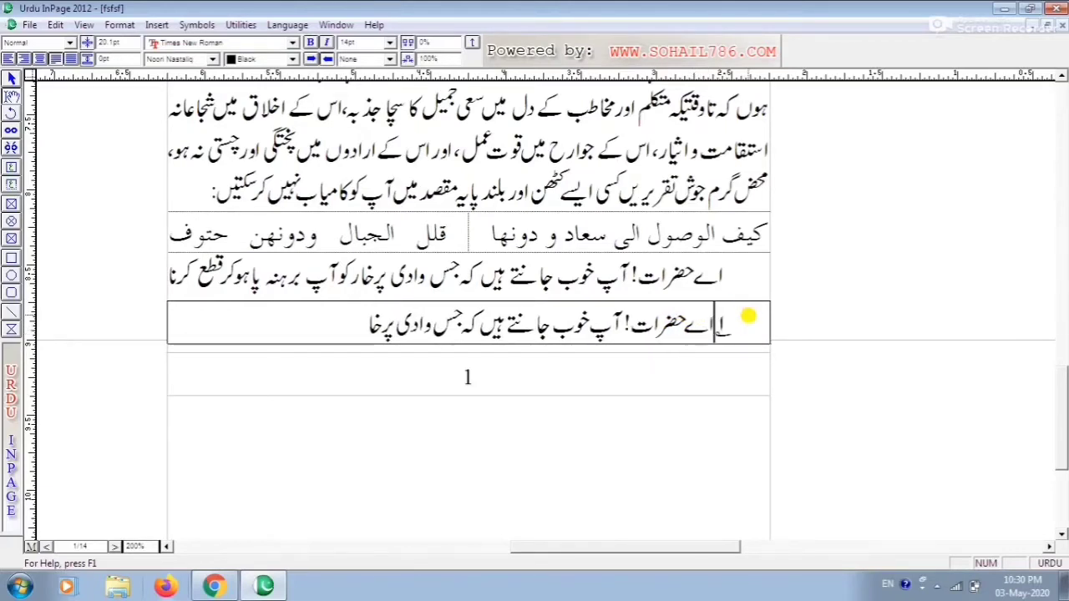
pyautogui.click(336, 322)
pyautogui.press('BackSpace')
pyautogui.press('BackSpace')
pyautogui.press('BackSpace')
pyautogui.press('BackSpace')
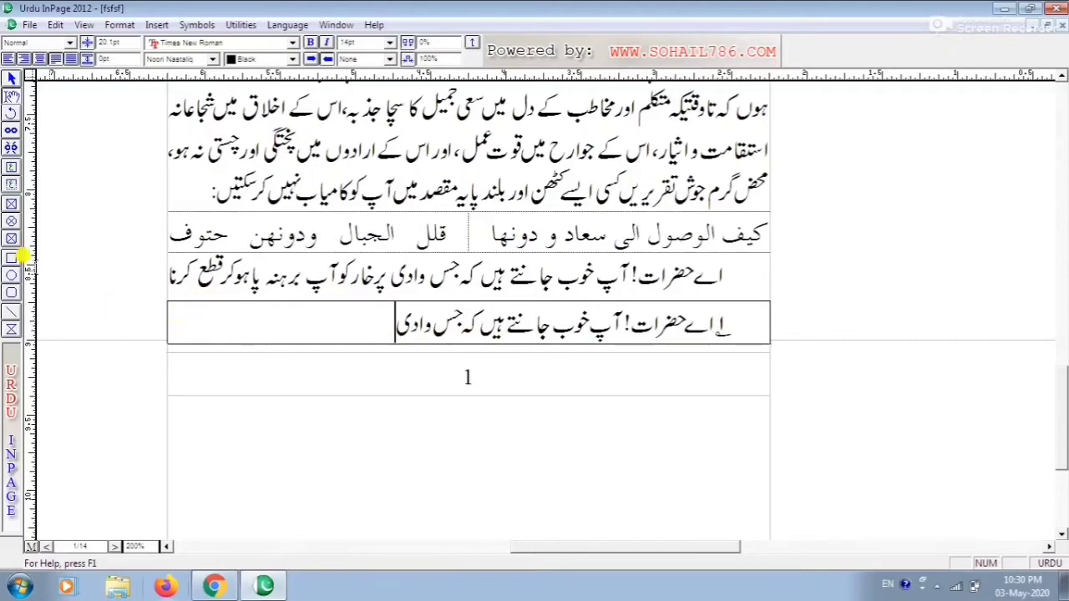
# Select the text box and nudge it up two steps, then back down two steps
pyautogui.click(11, 78)
pyautogui.click(278, 317)
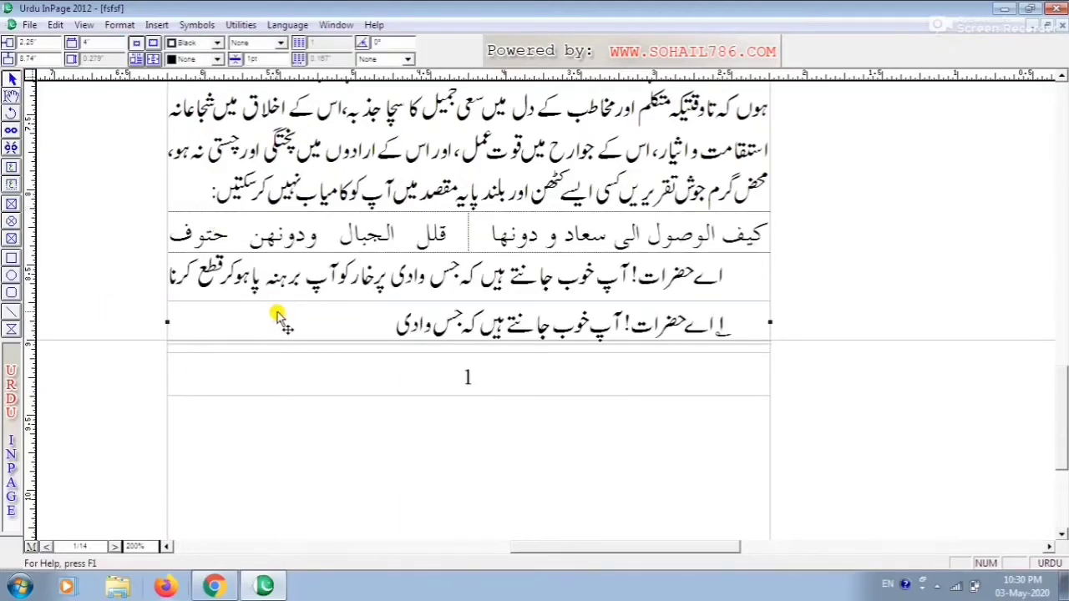
pyautogui.press('Up')
pyautogui.press('Up')
pyautogui.press('Down')
pyautogui.press('Down')
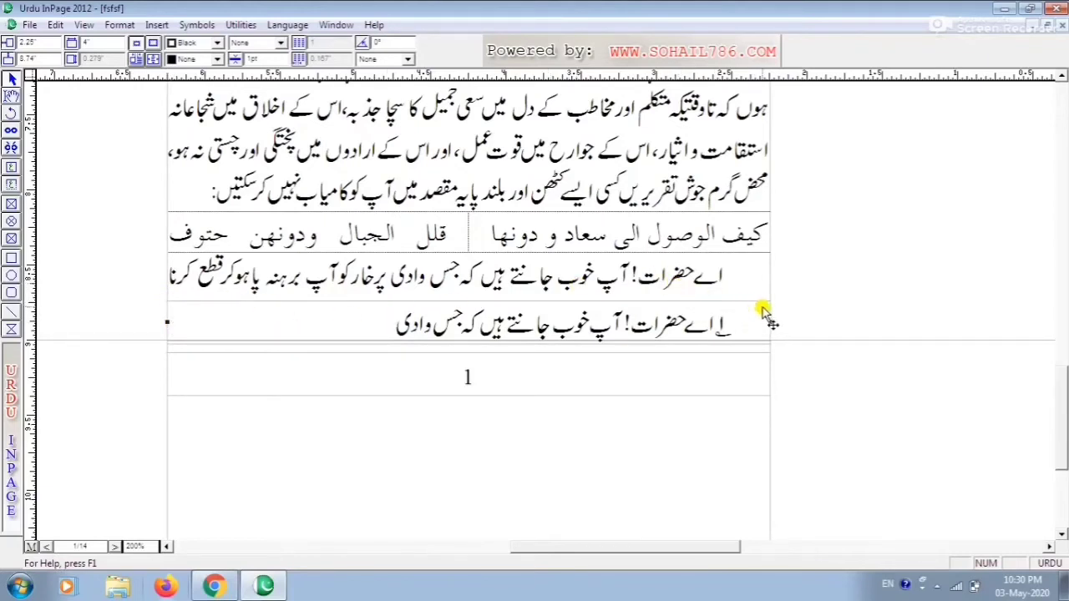
# Place the cursor in the text box and add an Indents border above its paragraph
pyautogui.click(12, 310)
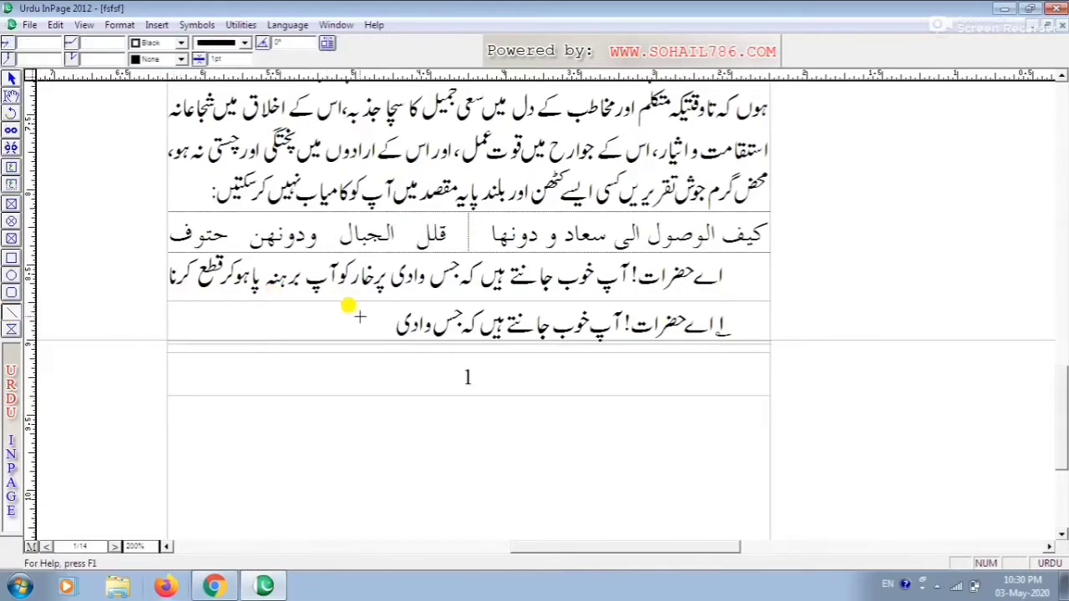
pyautogui.click(12, 96)
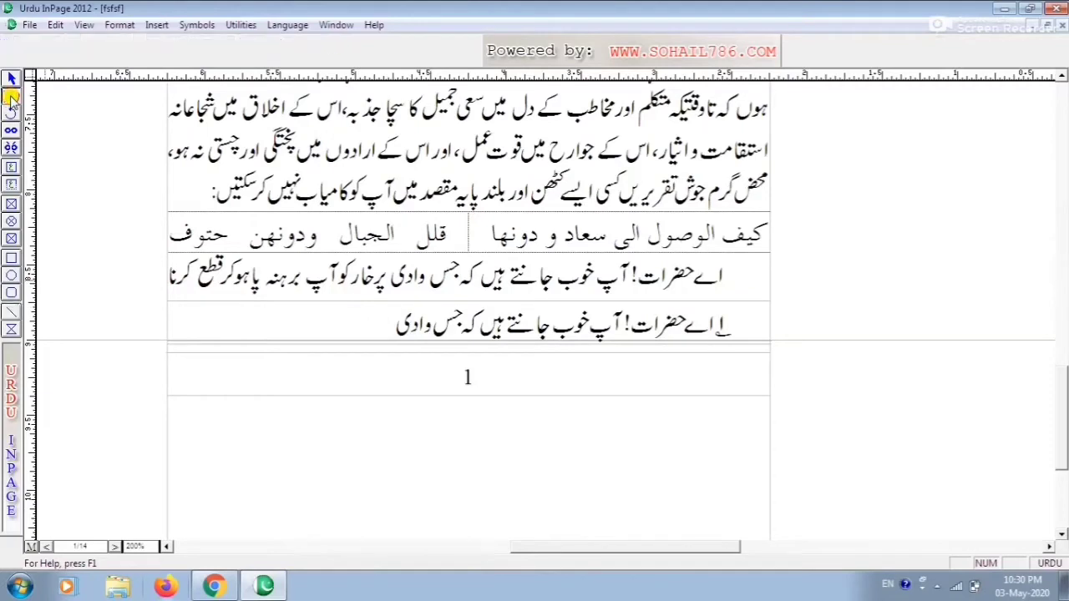
pyautogui.click(370, 316)
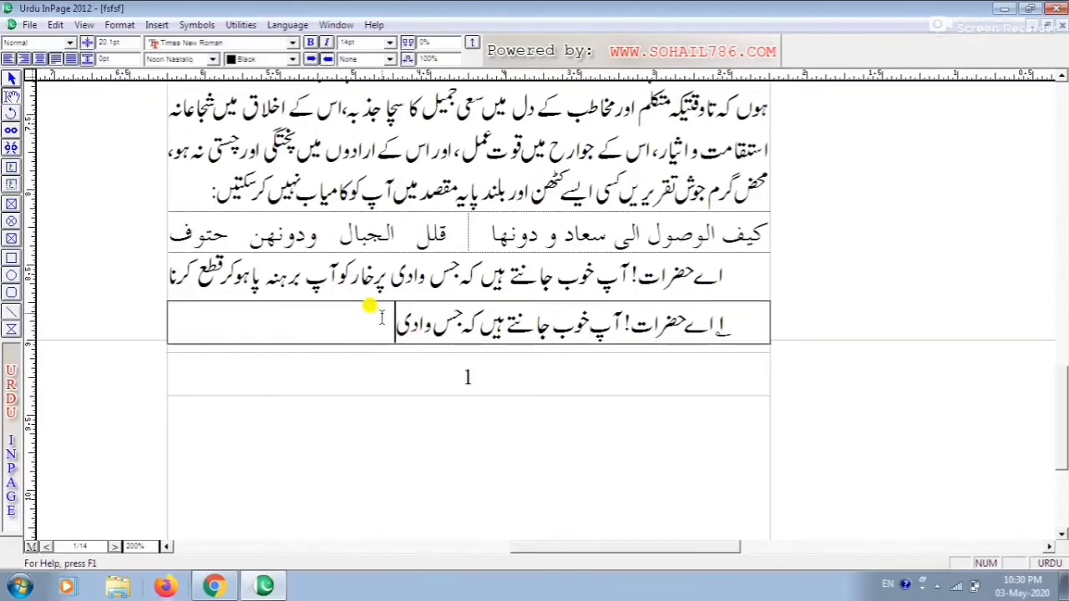
pyautogui.click(119, 25)
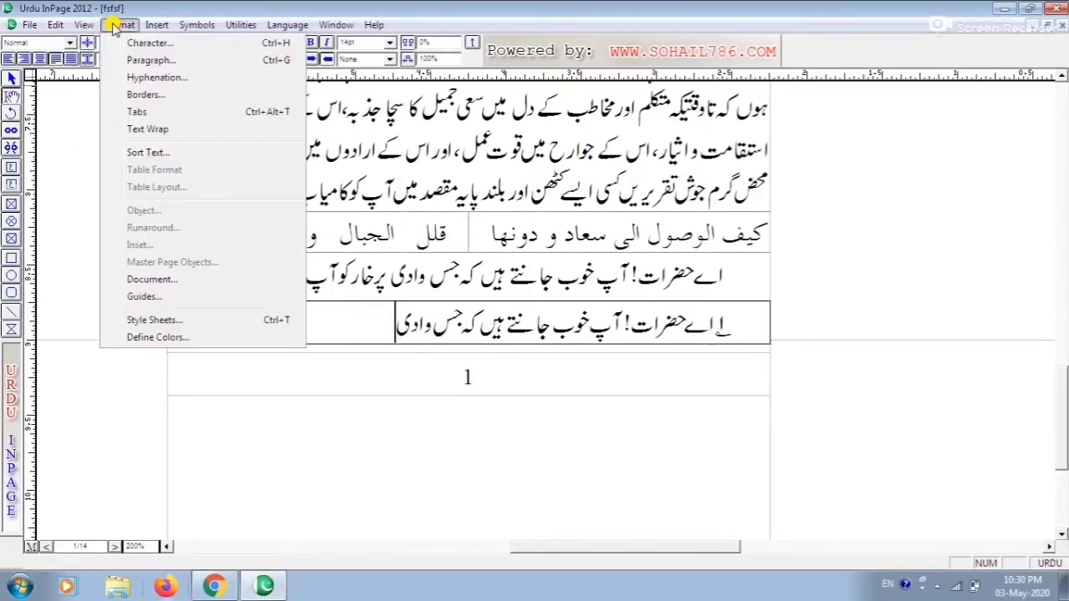
pyautogui.click(150, 97)
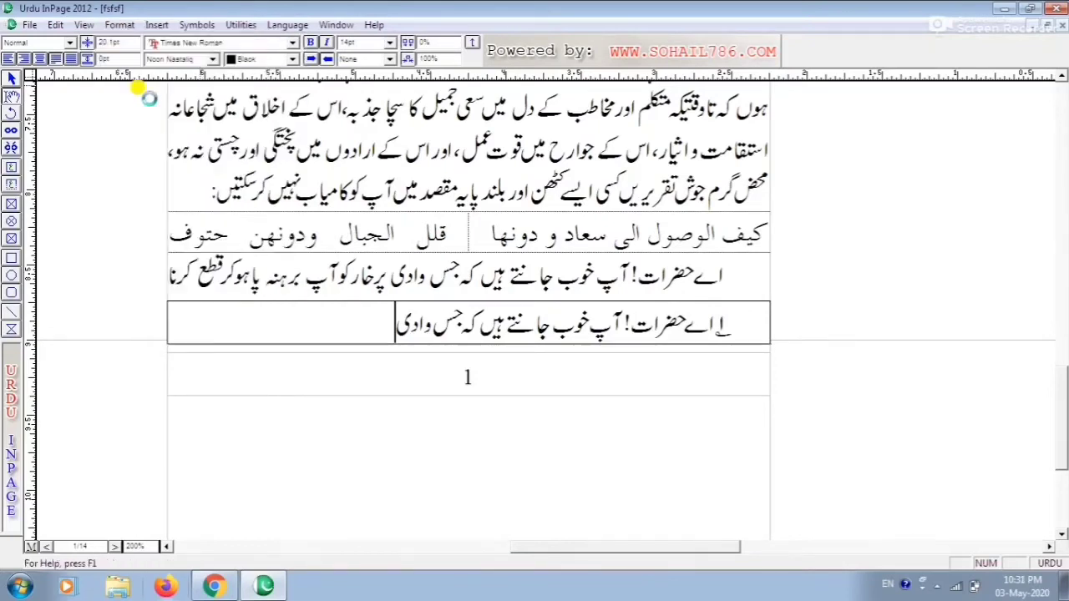
pyautogui.moveTo(528, 237); pyautogui.dragTo(339, 129)
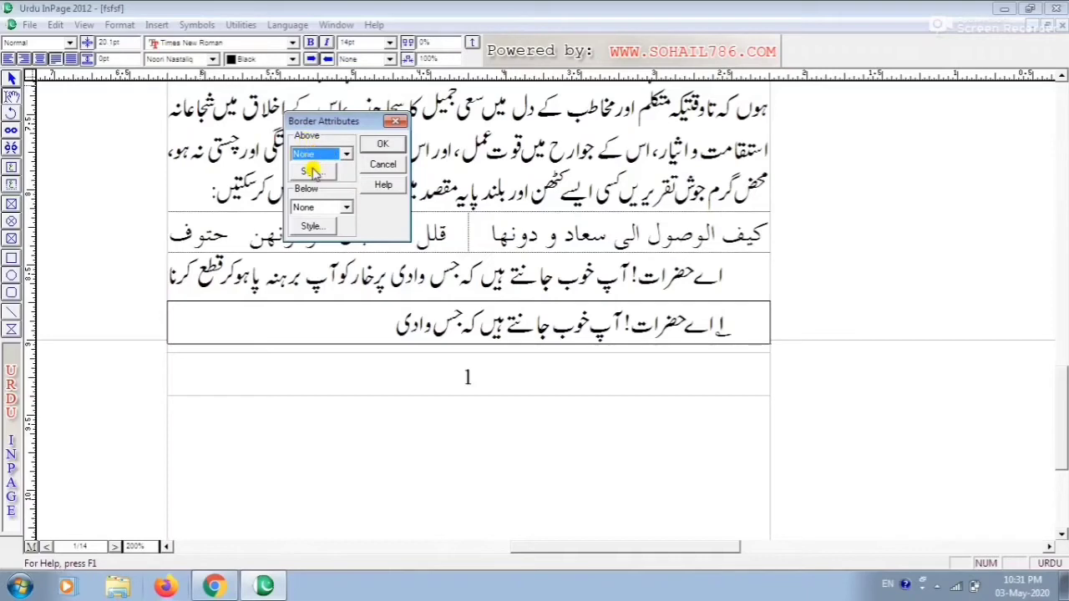
pyautogui.click(346, 153)
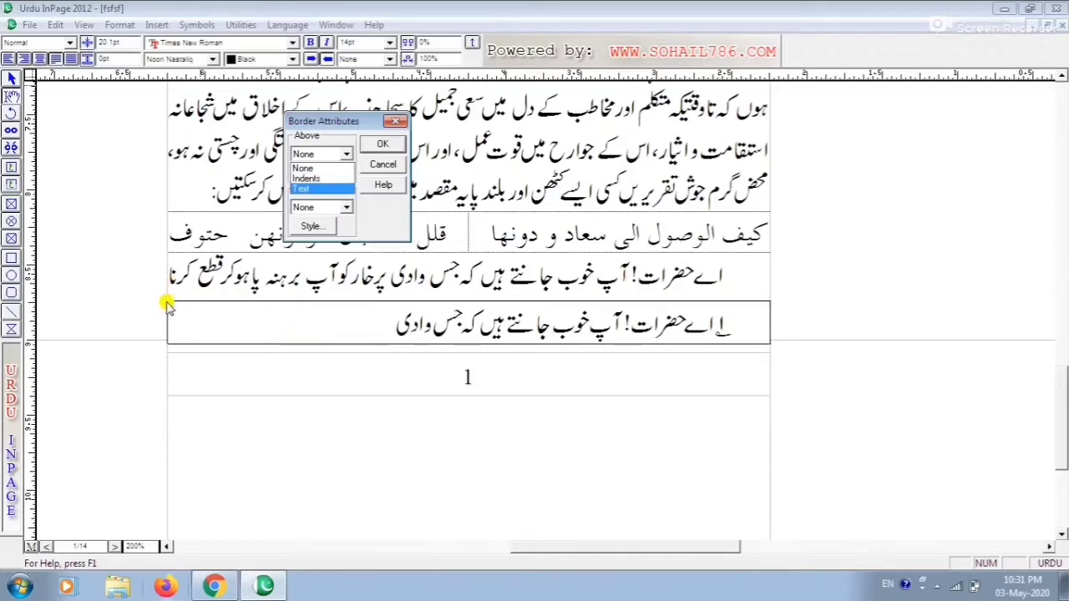
pyautogui.click(312, 179)
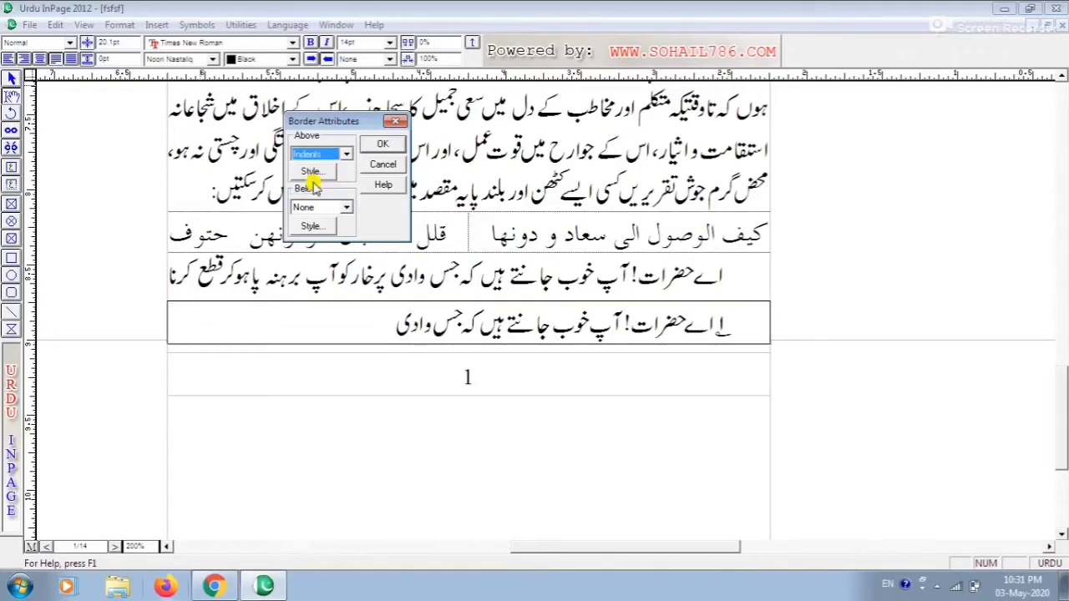
pyautogui.click(382, 147)
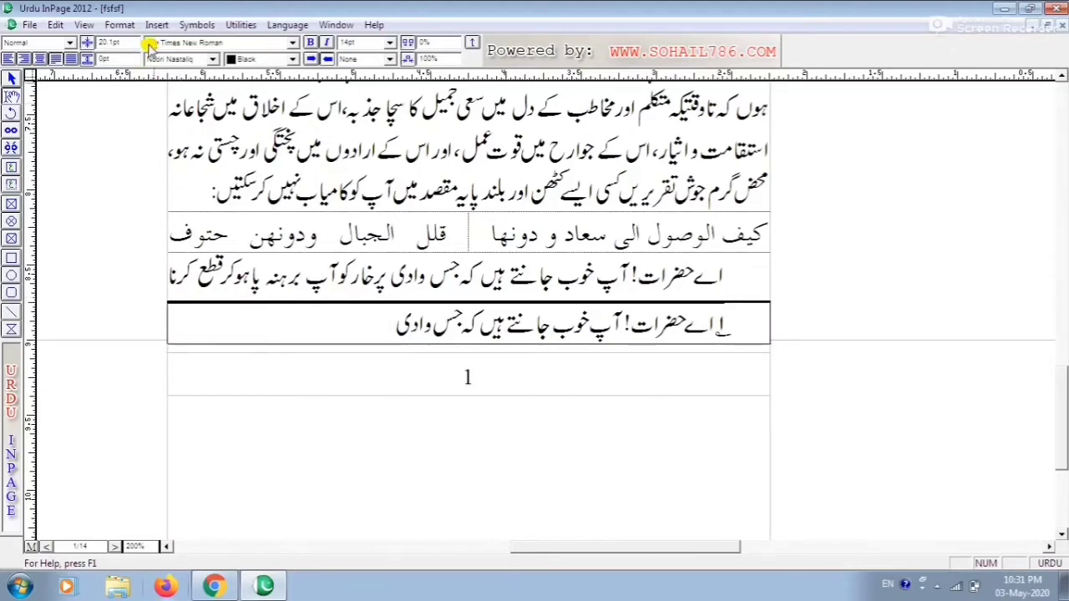
# Set the above border's style to the dotted line at 9pt thickness in black
pyautogui.click(123, 27)
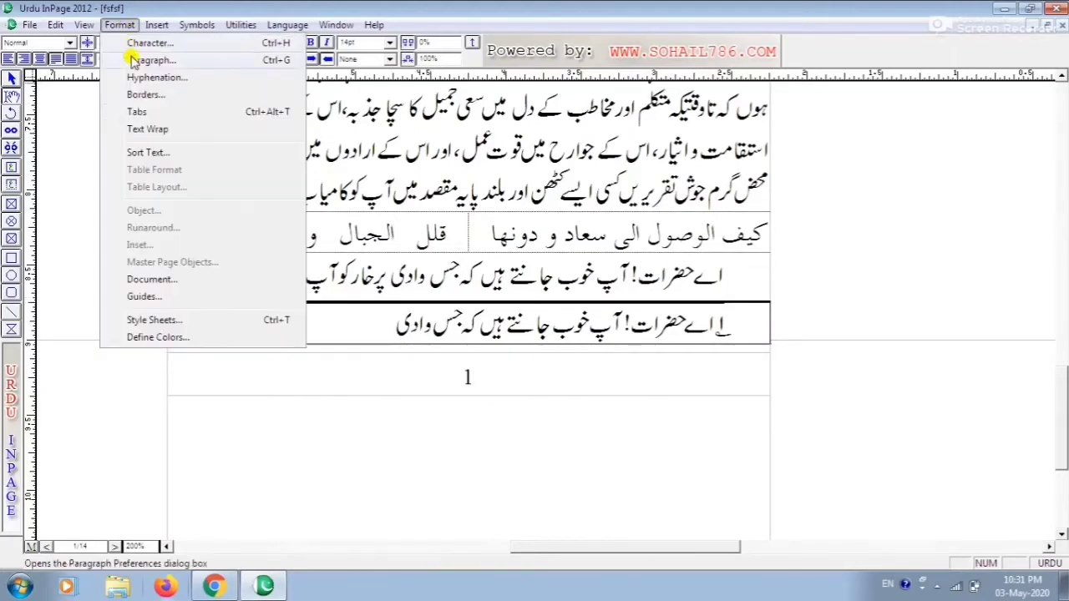
pyautogui.click(144, 100)
pyautogui.click(498, 284)
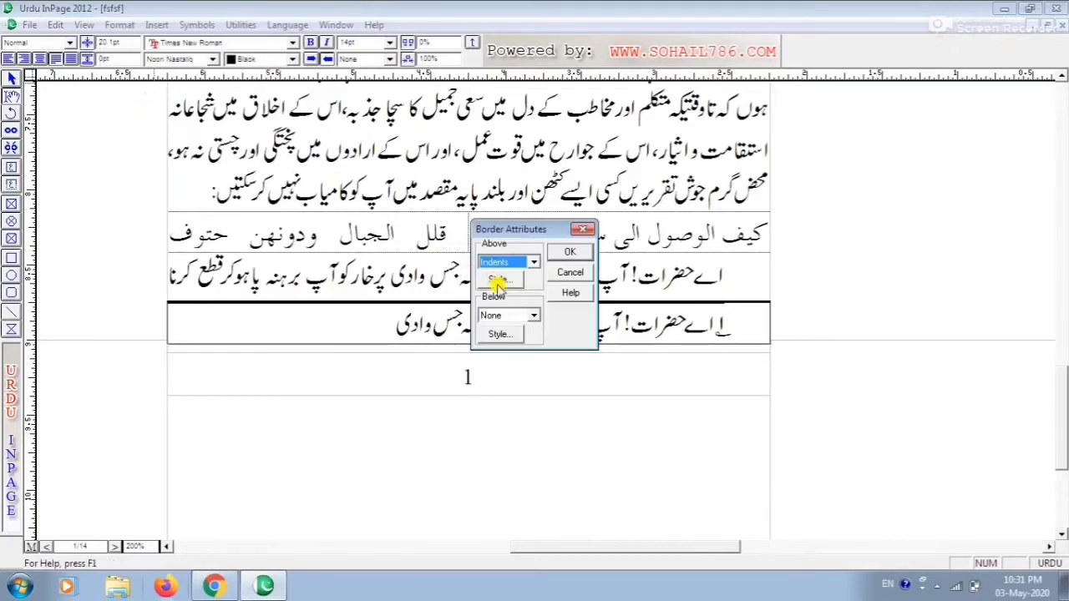
pyautogui.click(497, 284)
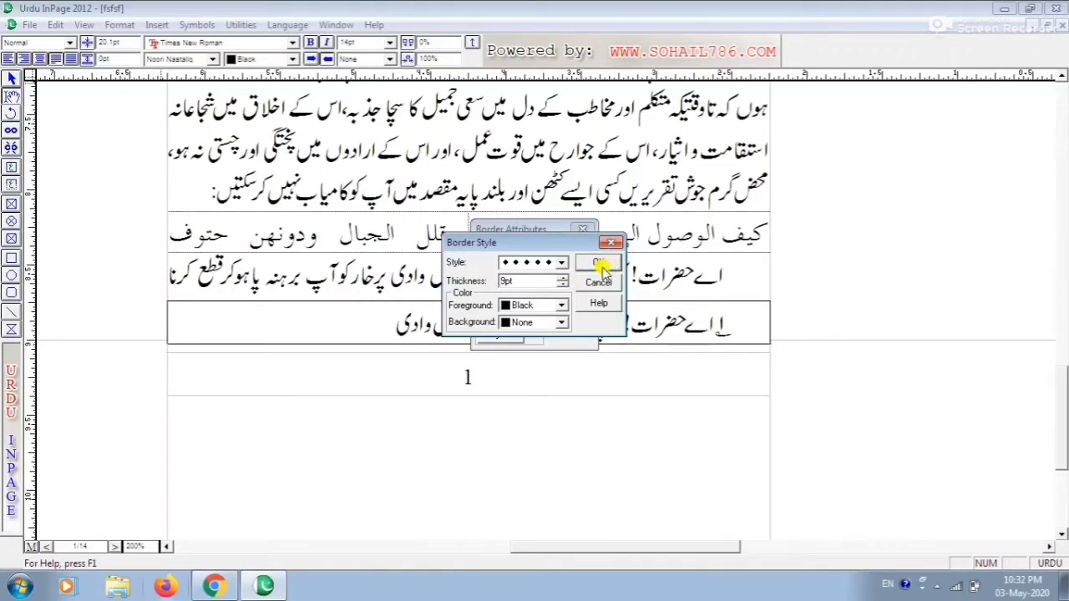
pyautogui.click(598, 264)
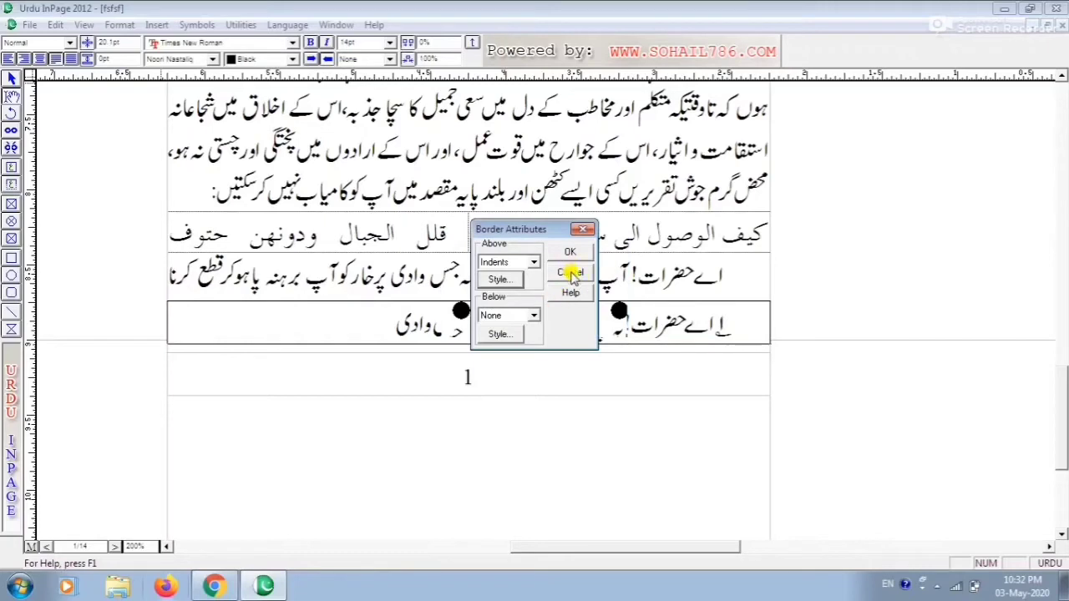
pyautogui.click(569, 253)
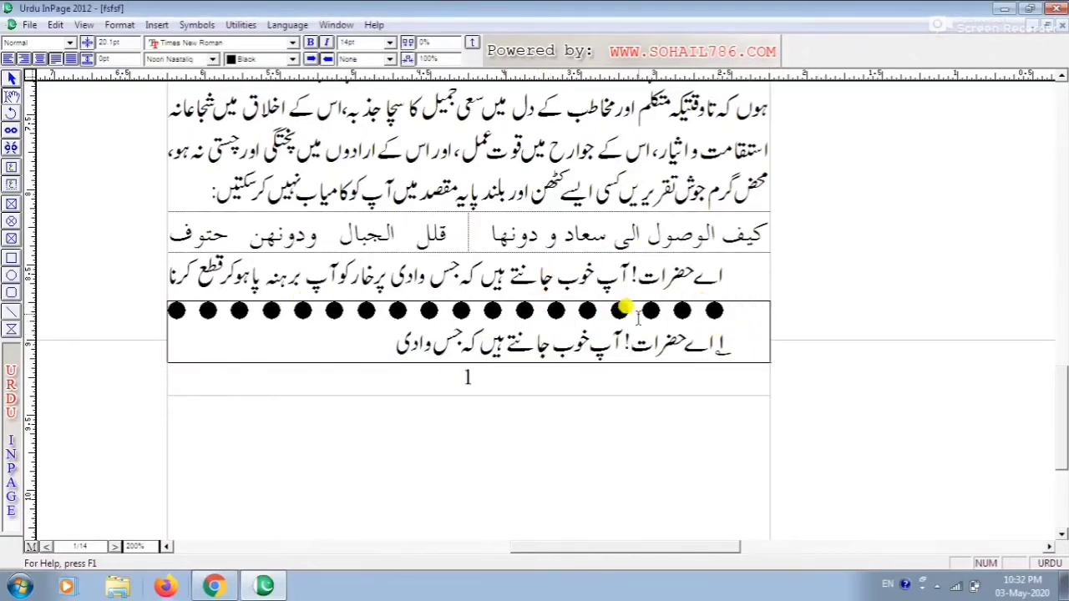
# Place the cursor at the end of the box's text and enter three tabs and a return
pyautogui.click(400, 344)
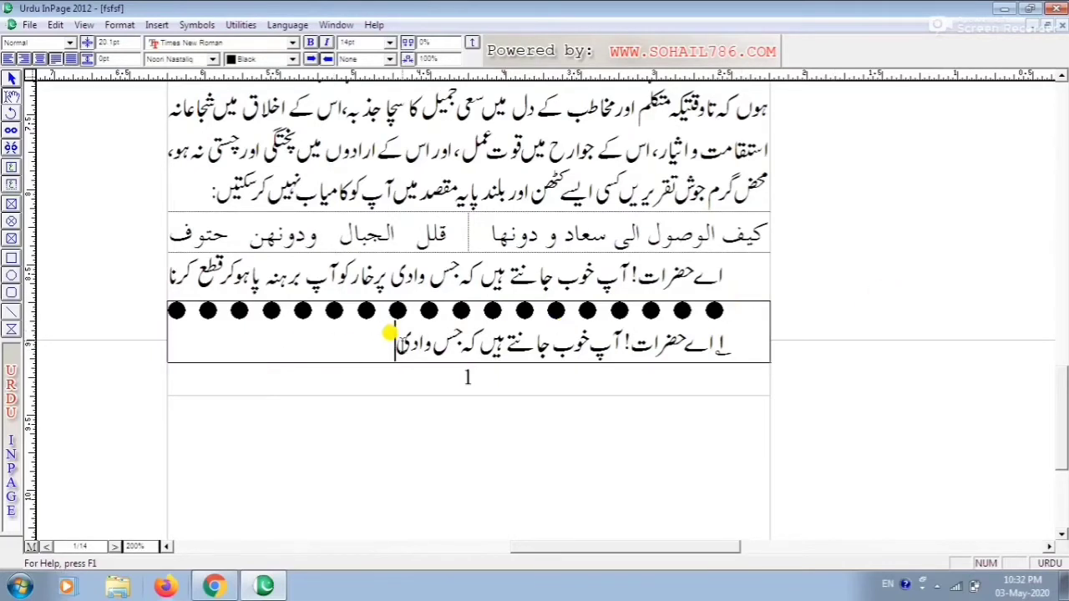
pyautogui.press('F9')
pyautogui.press('Tab')
pyautogui.press('Tab')
pyautogui.press('Tab')
pyautogui.press('Return')
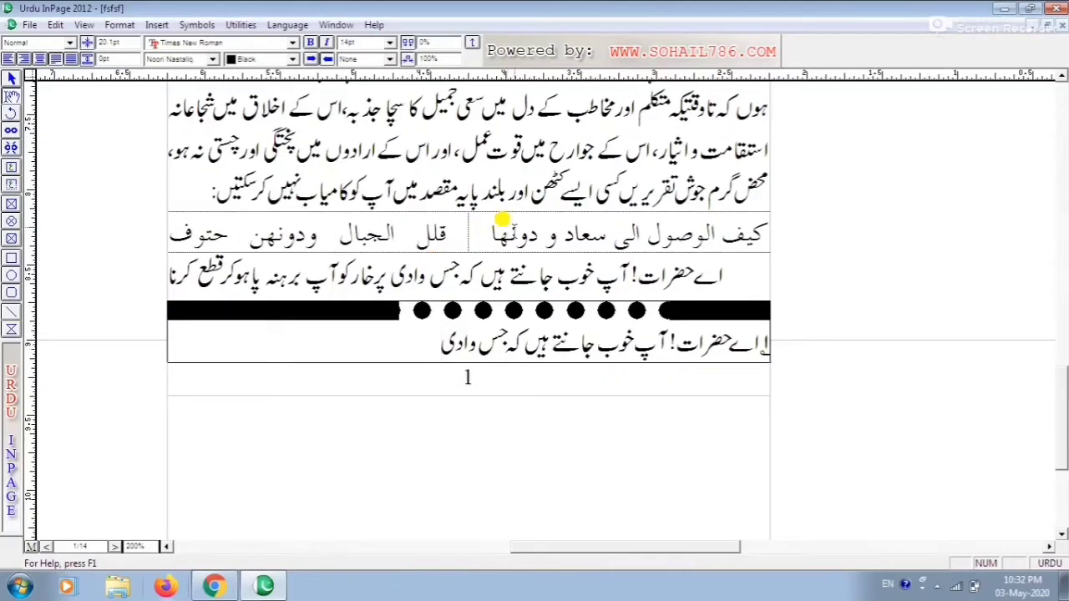
# Switch the view to 100% zoom and then back to 200%
pyautogui.hotkey('ctrl', '0')
pyautogui.hotkey('ctrl', '1')
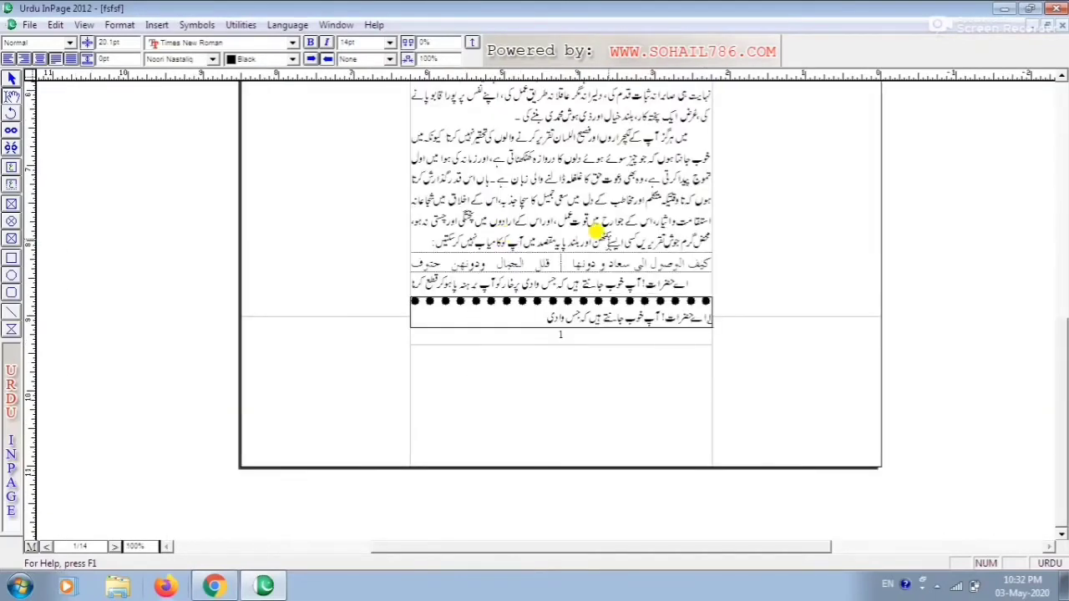
pyautogui.hotkey('ctrl', '2')
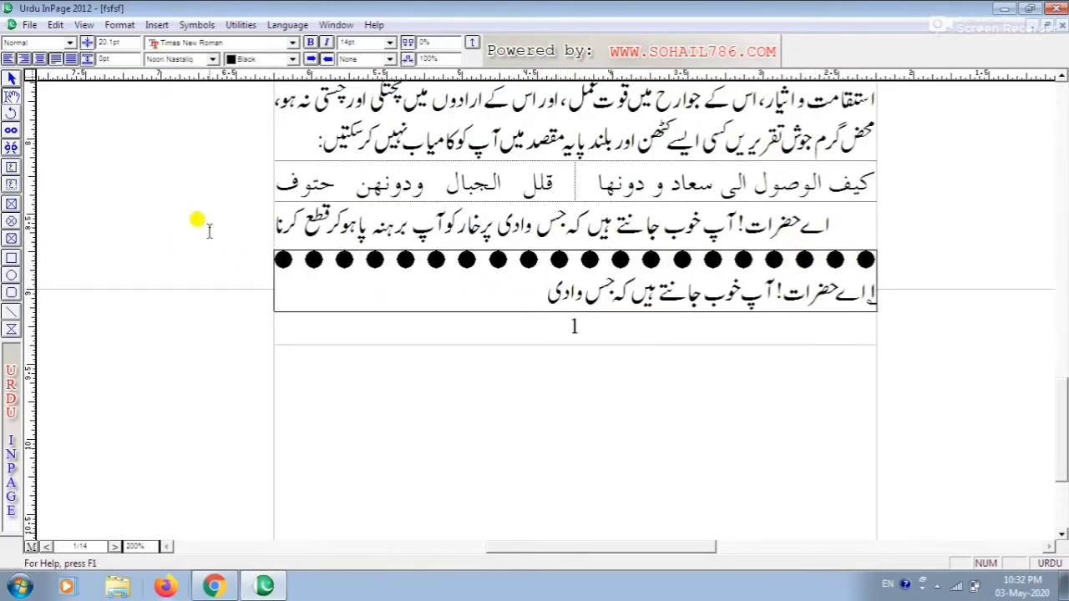
# Set the paragraph's above border to span the text instead of the indents, and check it at 50% zoom
pyautogui.click(125, 23)
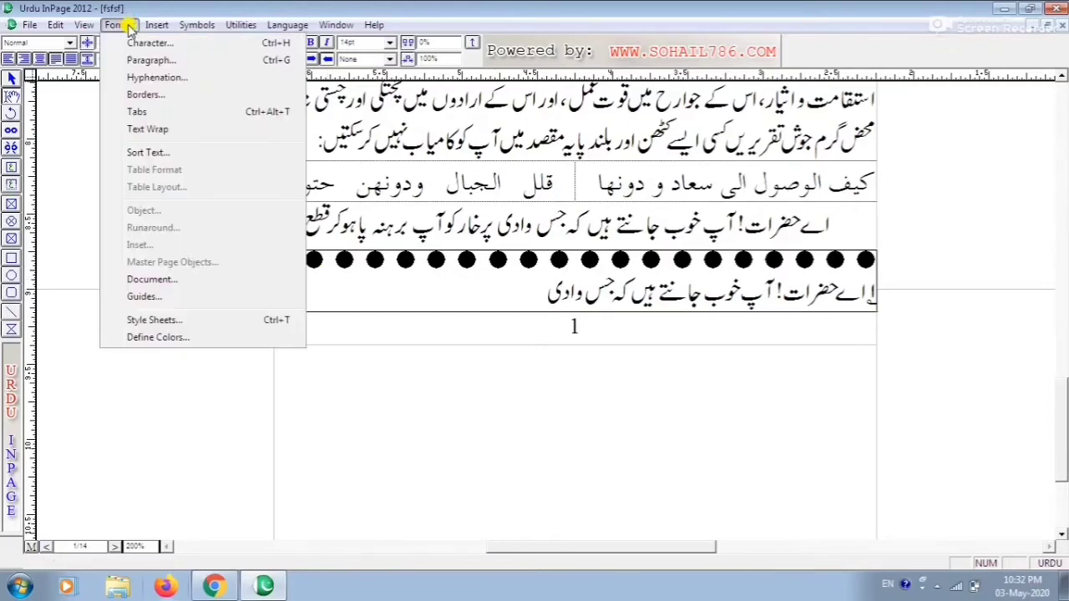
pyautogui.click(147, 96)
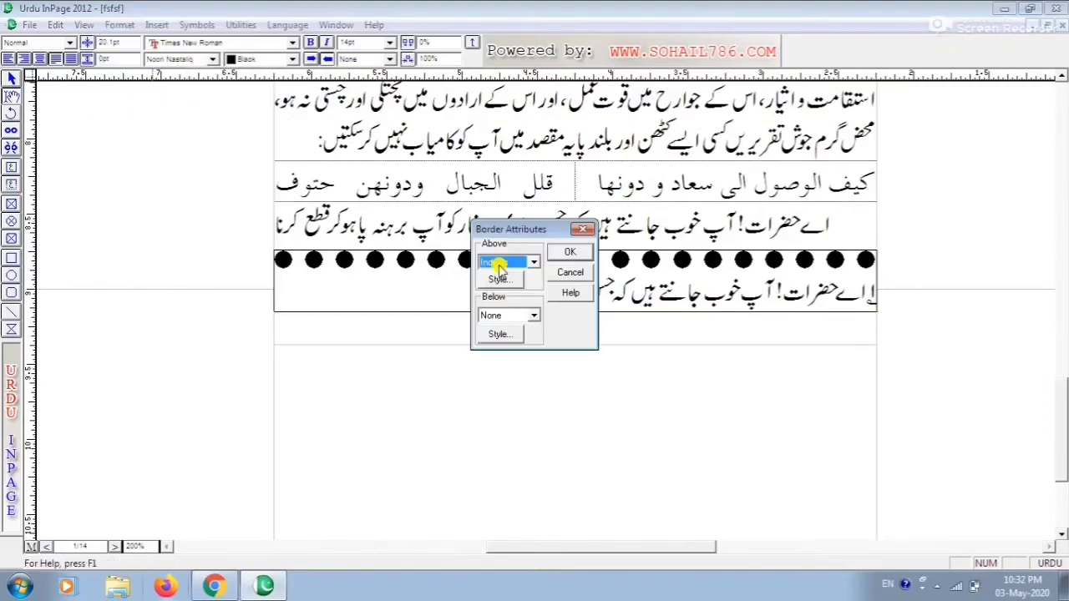
pyautogui.click(532, 262)
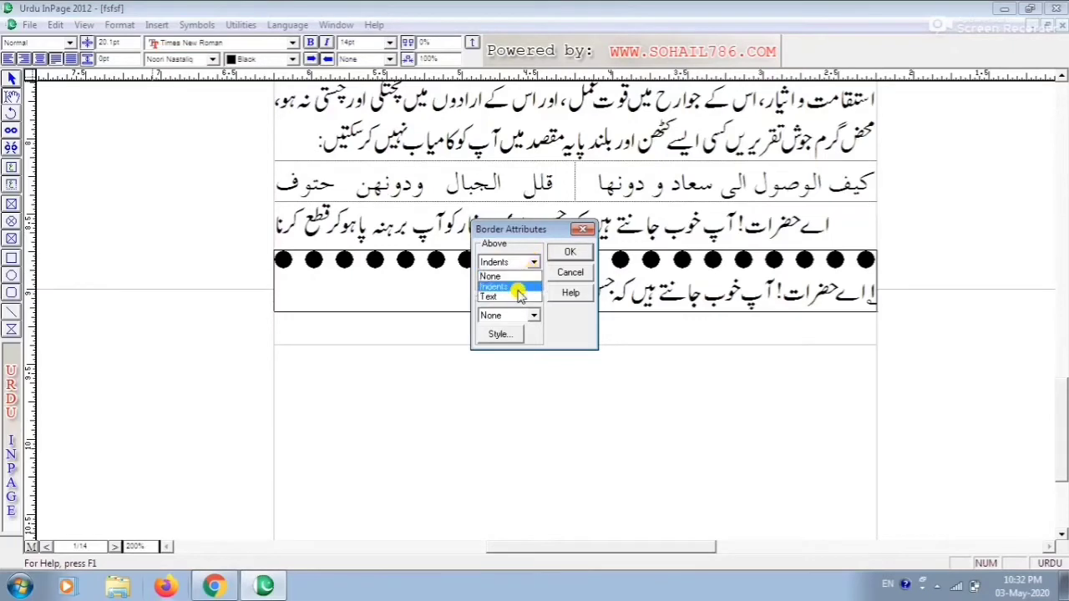
pyautogui.click(514, 292)
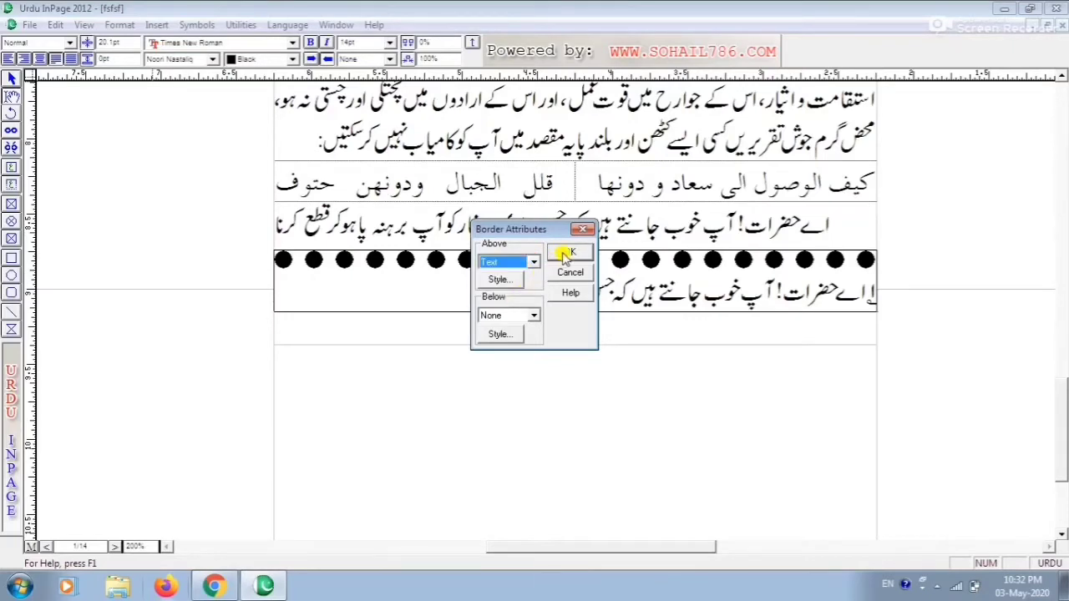
pyautogui.click(568, 252)
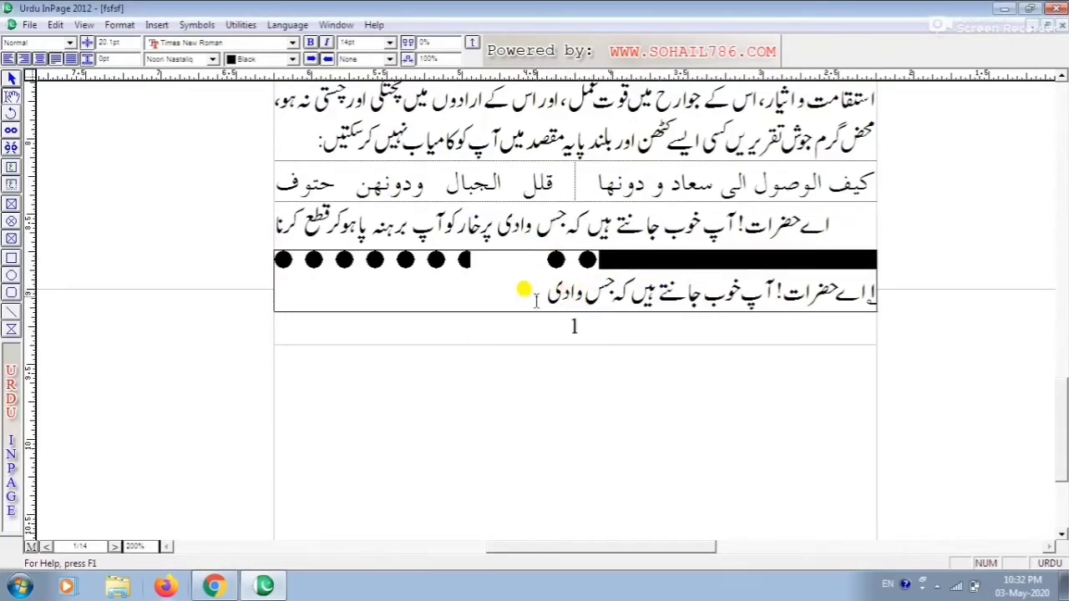
pyautogui.hotkey('ctrl', '5')
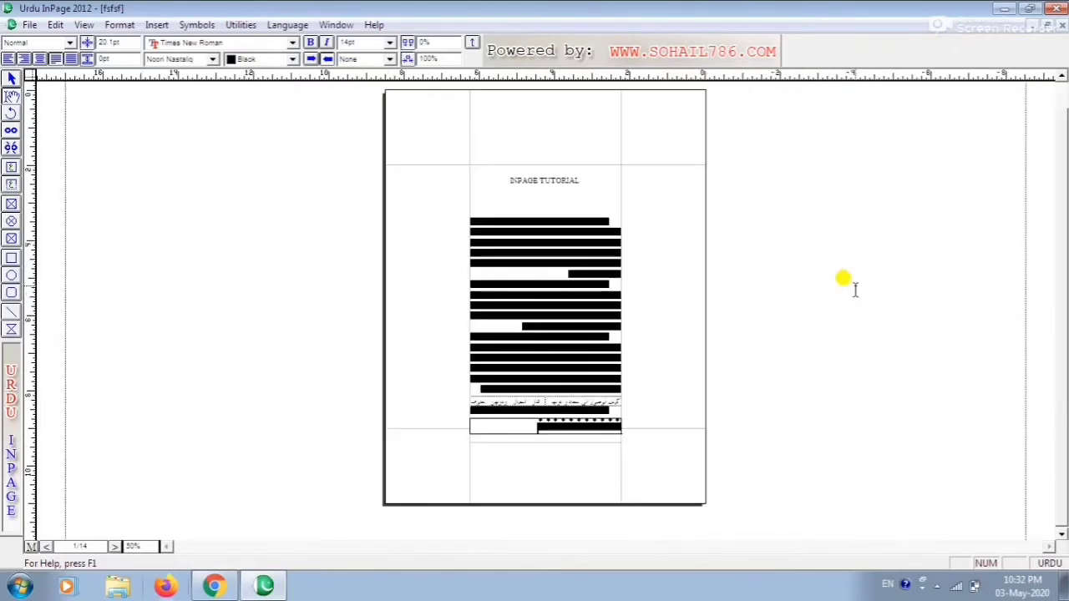
pyautogui.hotkey('ctrl', '2')
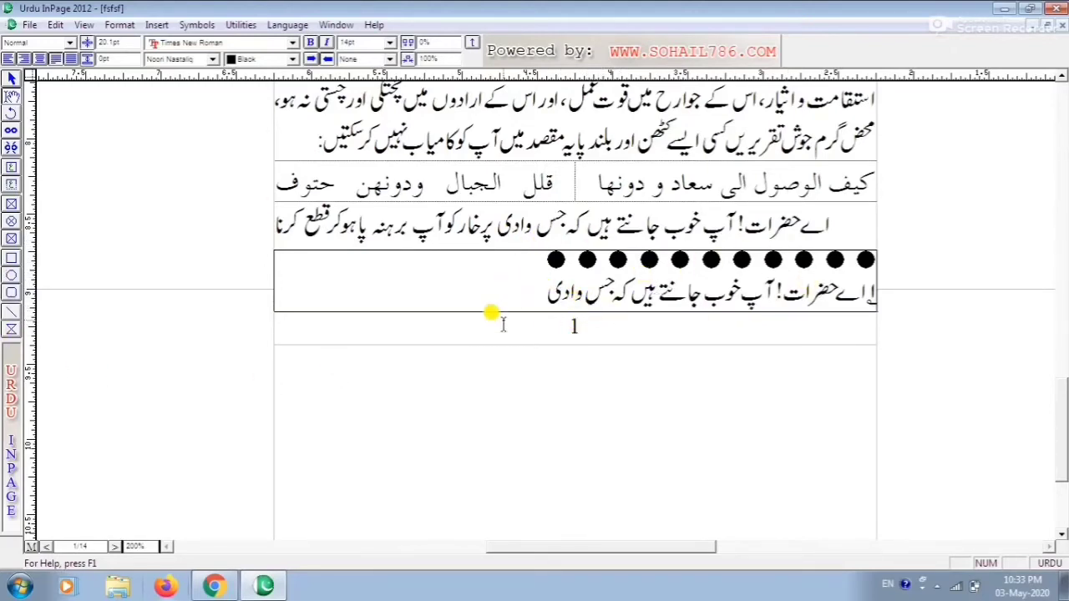
# Remove the above border by setting its position to None
pyautogui.click(119, 24)
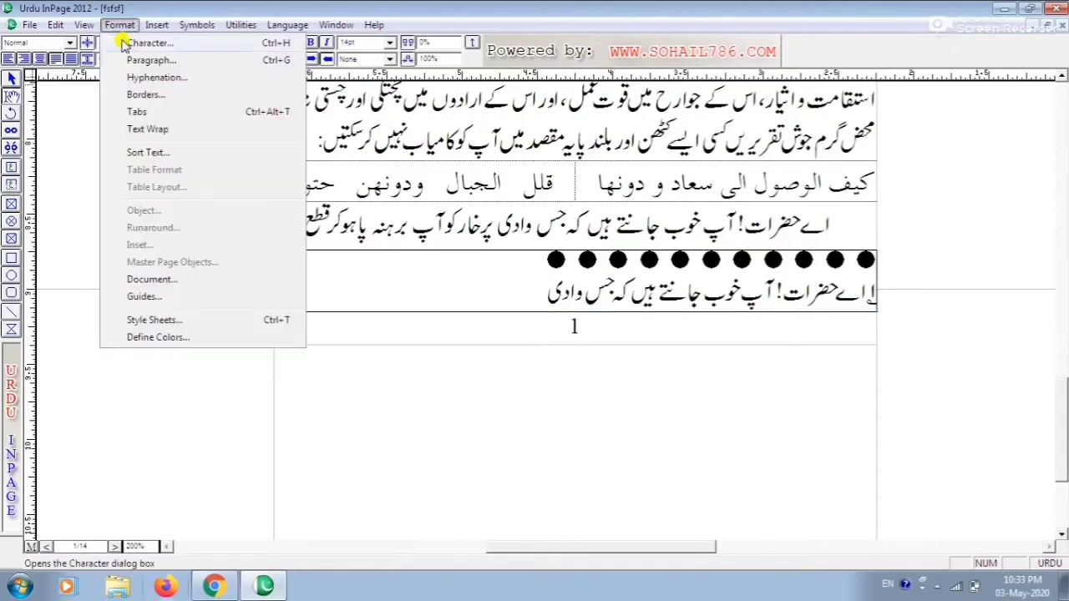
pyautogui.click(147, 96)
pyautogui.click(531, 262)
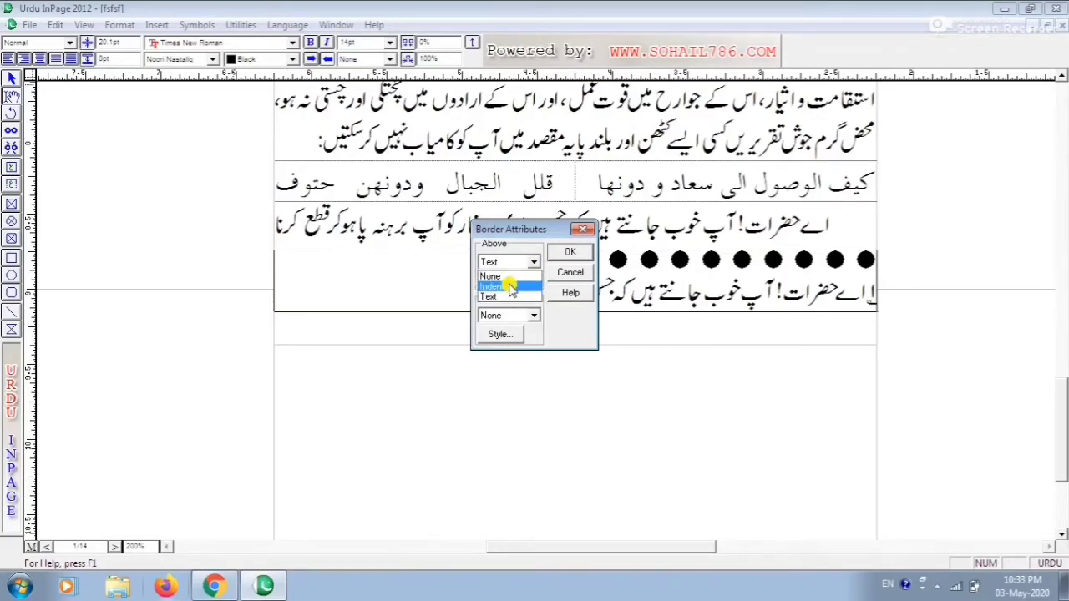
pyautogui.click(512, 285)
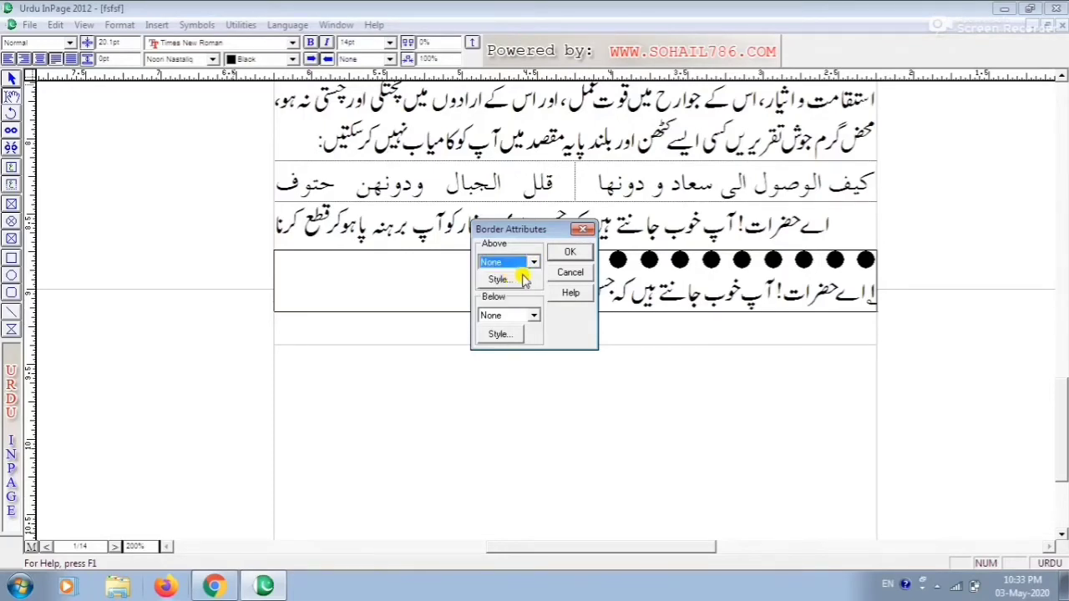
pyautogui.click(557, 251)
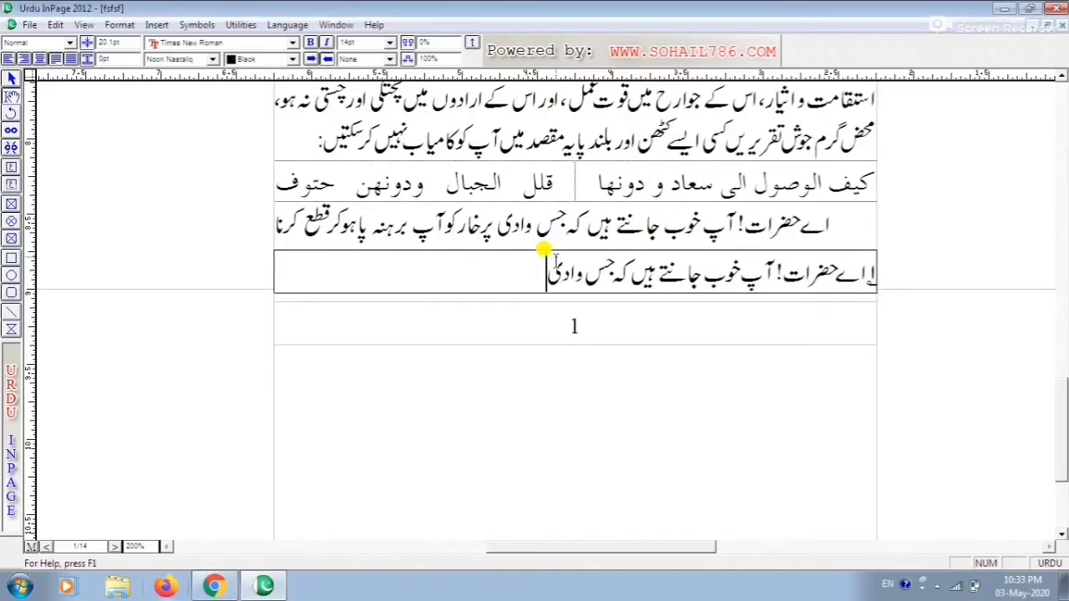
pyautogui.click(119, 26)
pyautogui.click(133, 87)
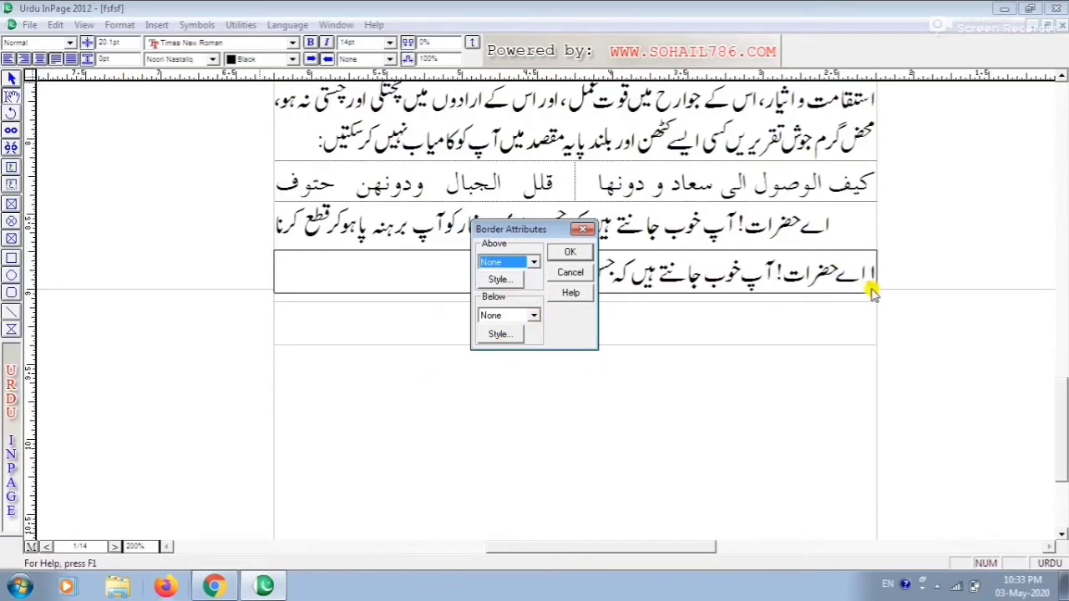
pyautogui.click(570, 276)
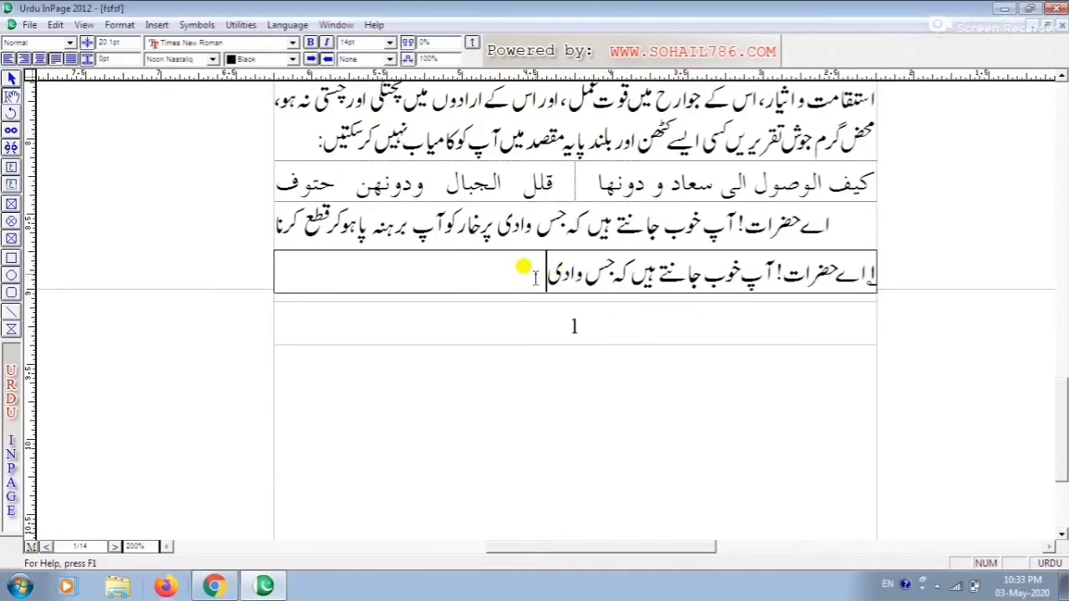
# Select the bordered text box below the paragraphs and delete it
pyautogui.click(11, 79)
pyautogui.click(515, 267)
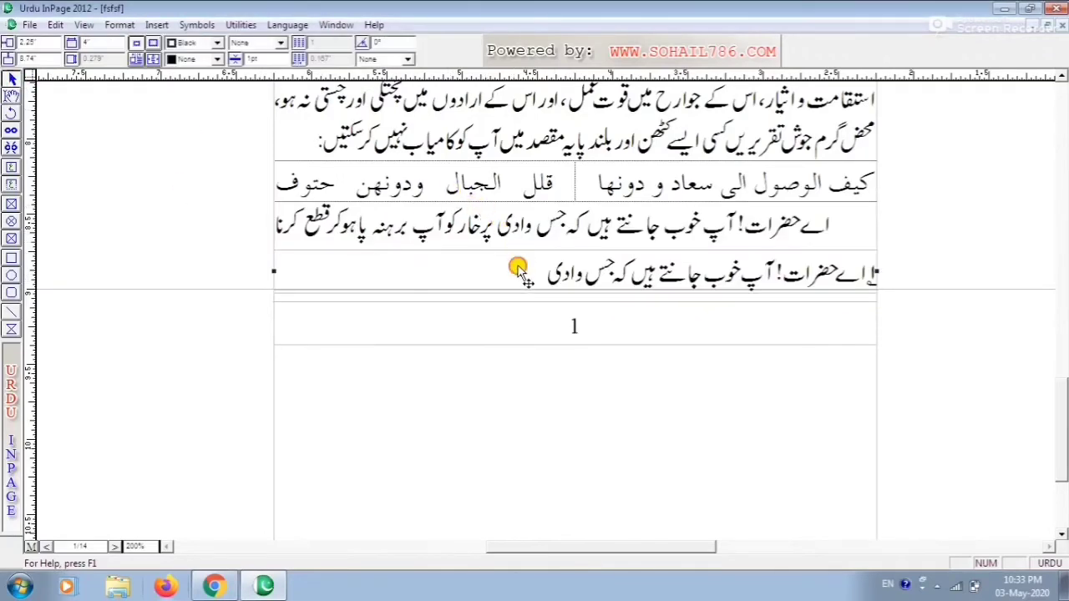
pyautogui.press('Delete')
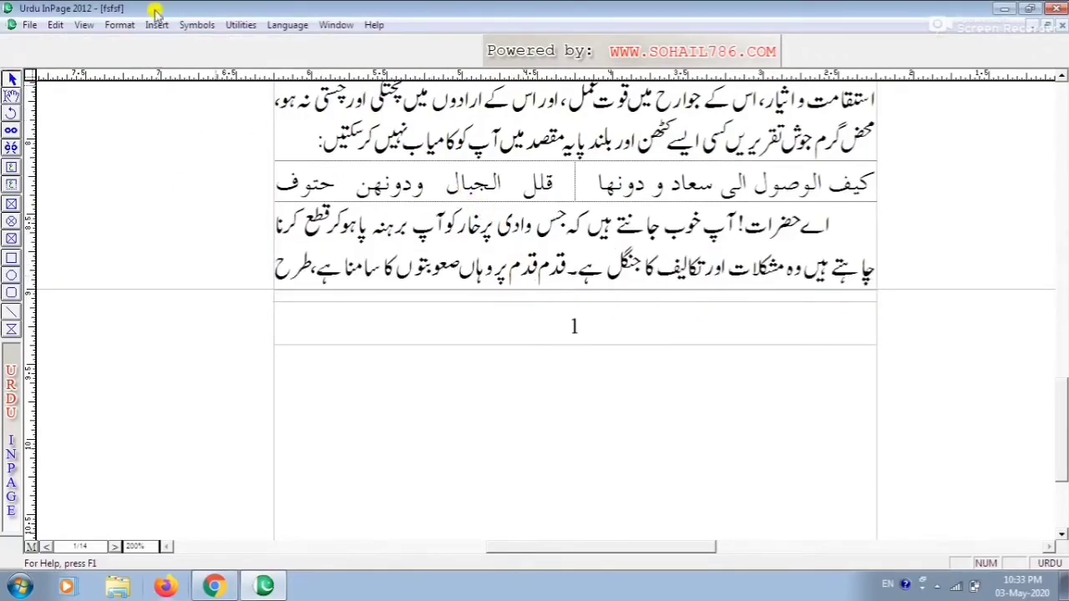
pyautogui.click(411, 249)
pyautogui.click(12, 97)
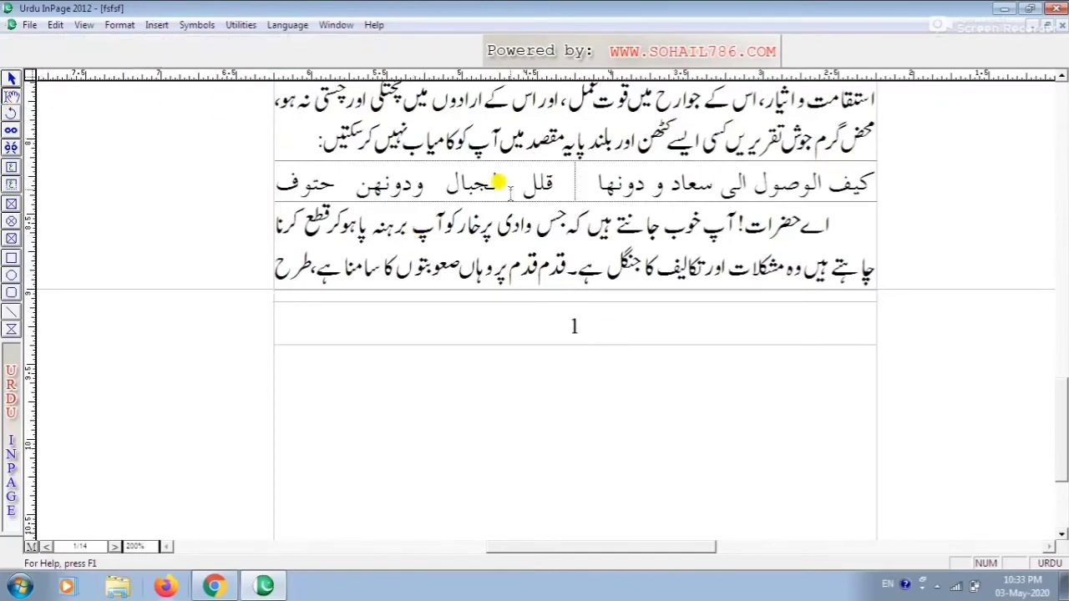
pyautogui.click(524, 219)
pyautogui.click(118, 25)
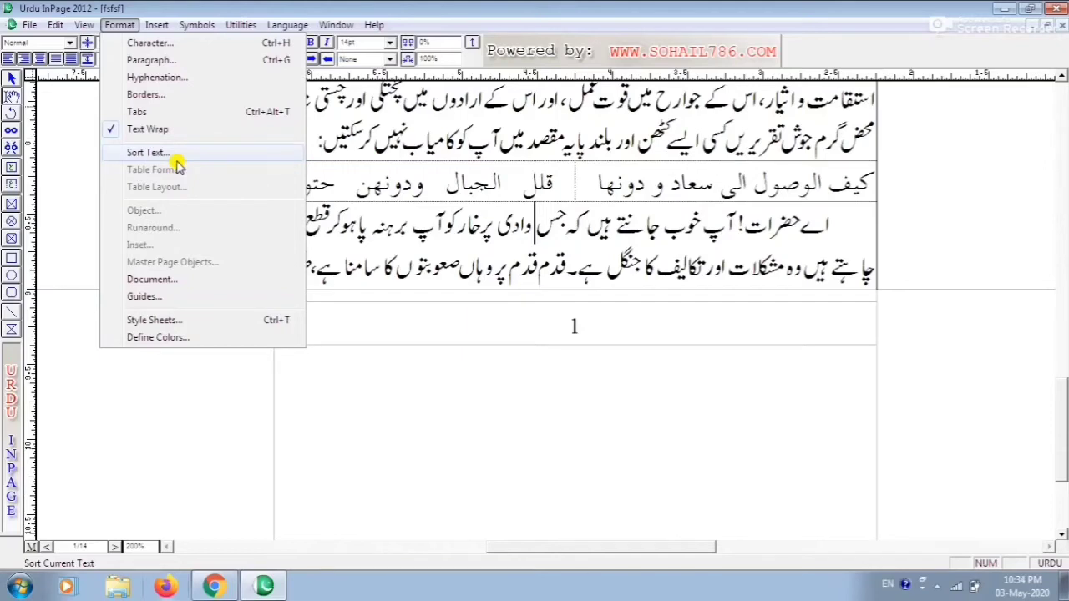
pyautogui.click(1059, 415)
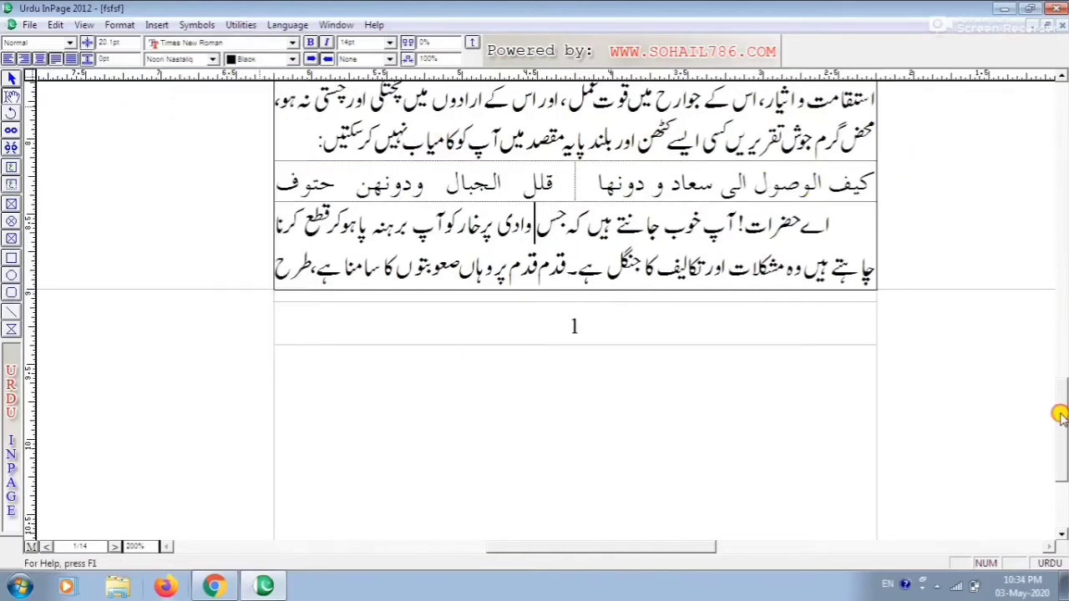
# Enter the numerals ۵, ۴ and ۲ on separate lines below the INPAGE TUTORIAL title and select them
pyautogui.moveTo(1059, 415); pyautogui.dragTo(1023, 268)
pyautogui.click(850, 202)
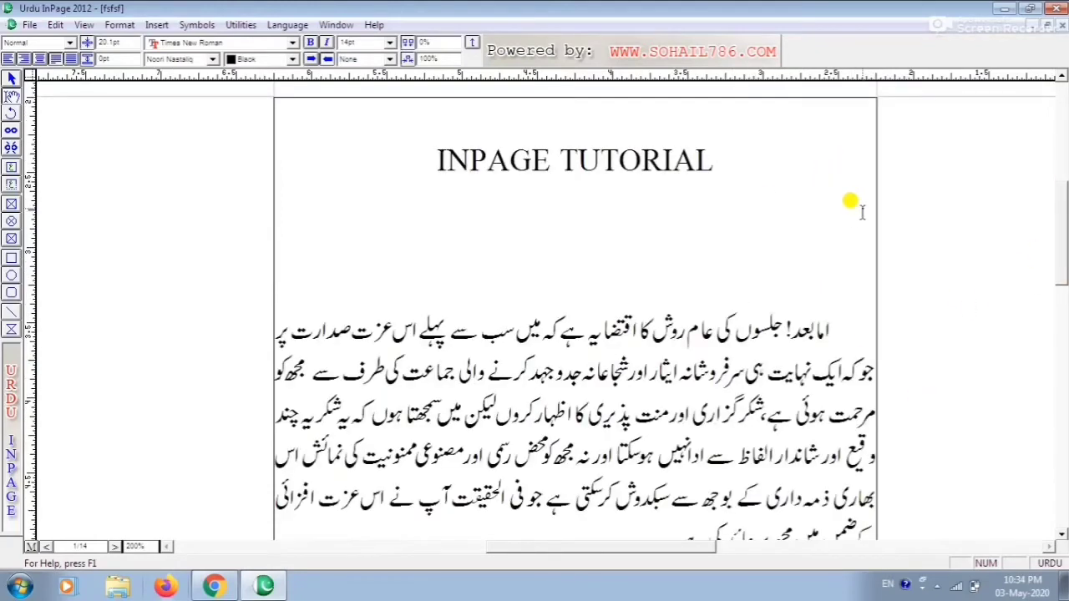
pyautogui.press('Return')
pyautogui.write('ہ')
pyautogui.press('Return')
pyautogui.write('۲')
pyautogui.moveTo(862, 185); pyautogui.dragTo(847, 275)
pyautogui.moveTo(872, 200); pyautogui.dragTo(846, 276)
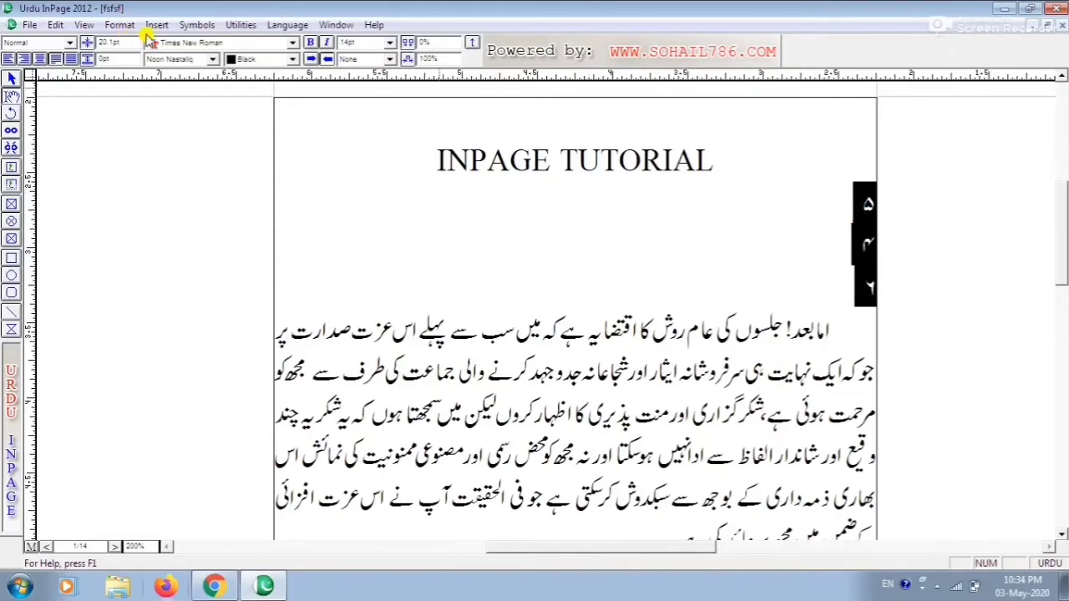
# Sort the selected numeral lines with Sort Text using the Urdu Colon delimiter
pyautogui.click(119, 24)
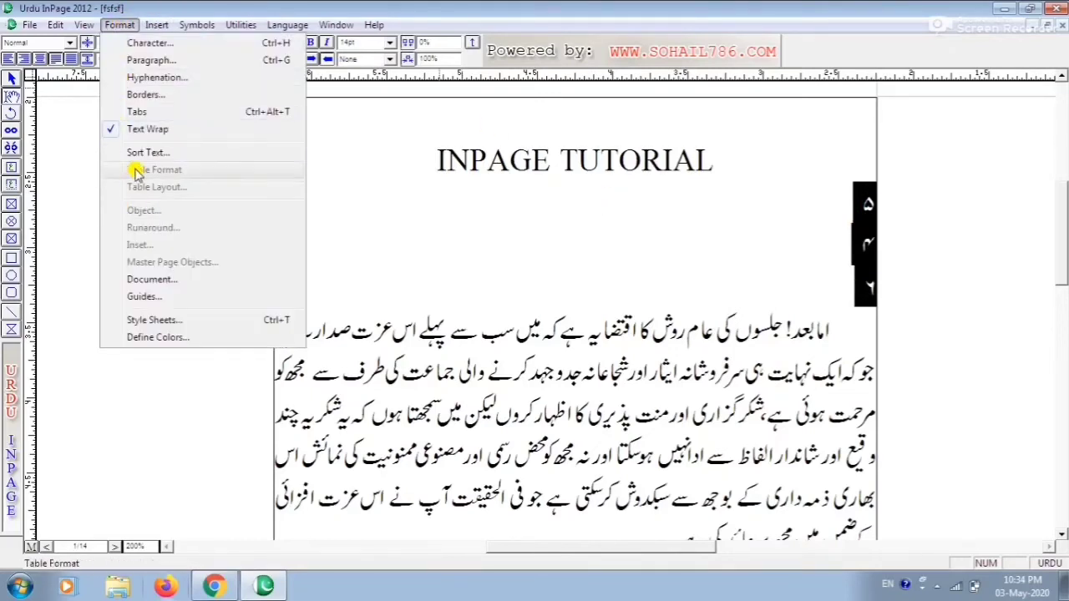
pyautogui.click(142, 152)
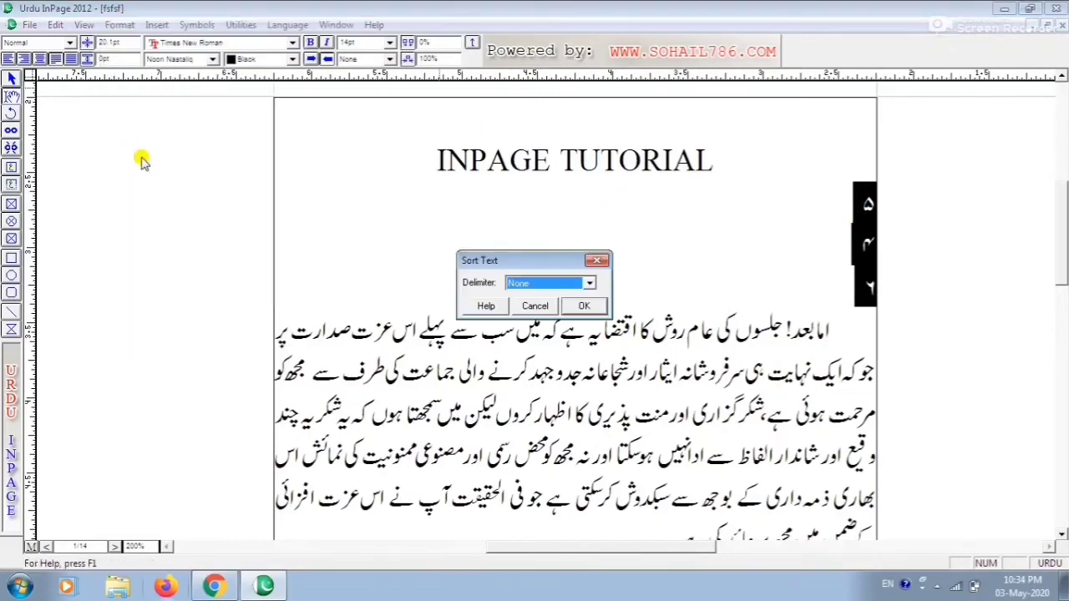
pyautogui.click(590, 283)
pyautogui.click(553, 308)
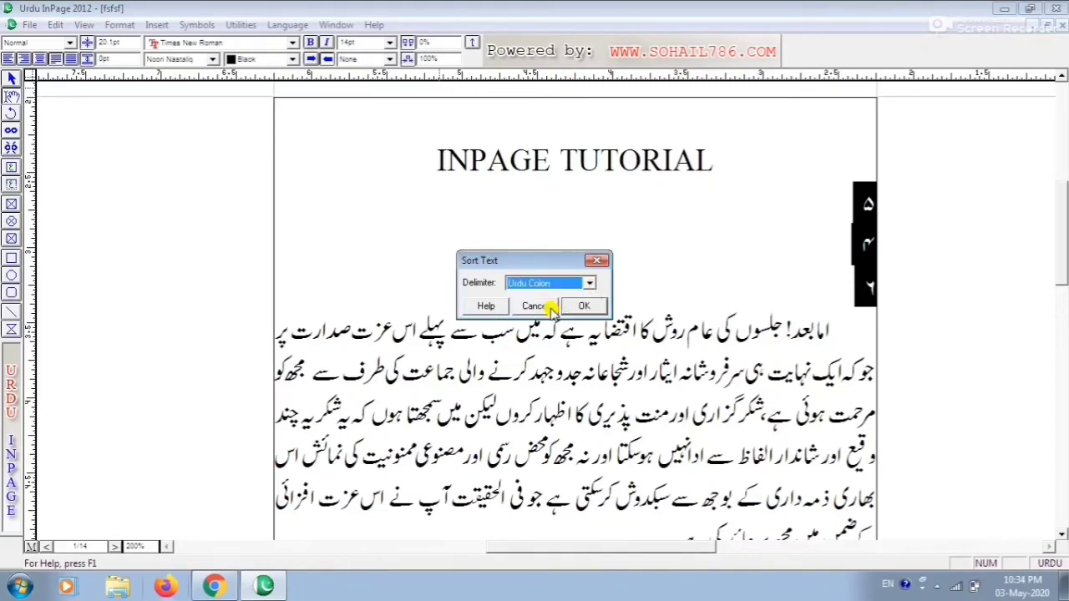
pyautogui.click(580, 307)
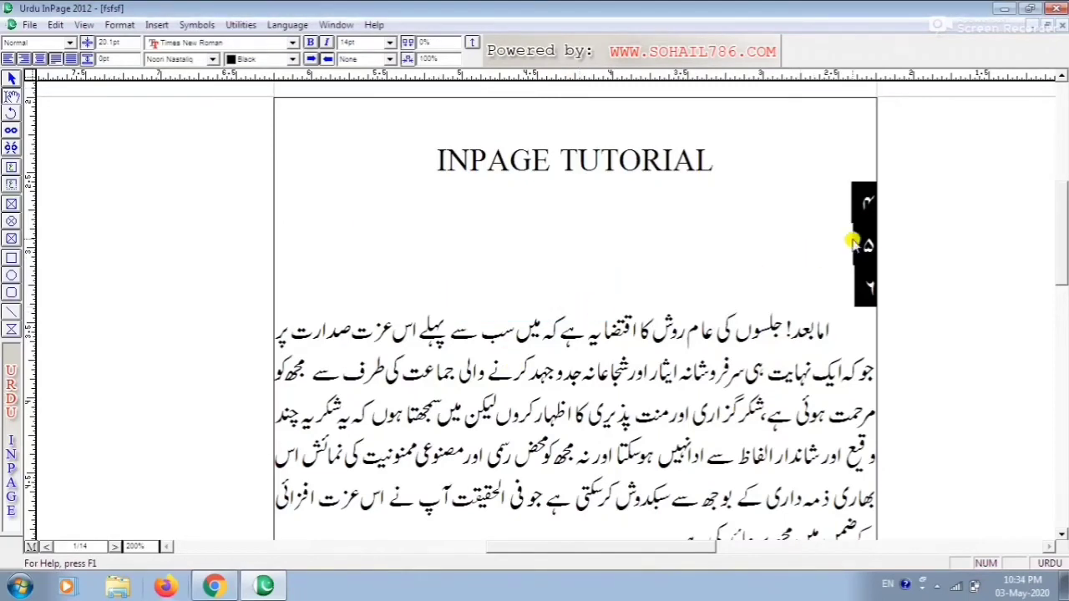
pyautogui.click(858, 263)
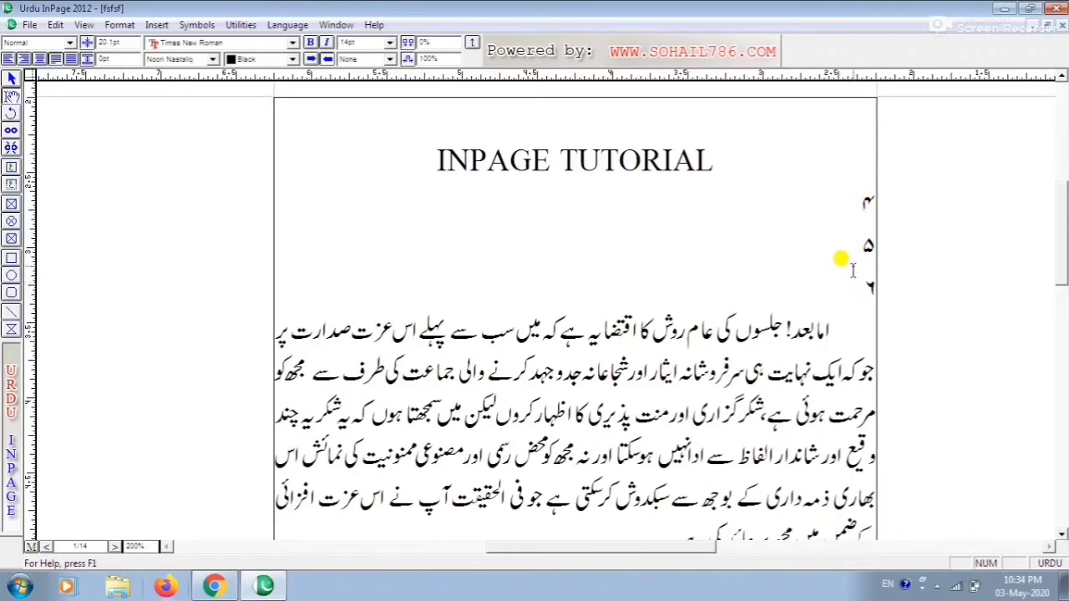
# Delete the sorted numerals and insert three blank lines in their place
pyautogui.moveTo(858, 192); pyautogui.dragTo(840, 293)
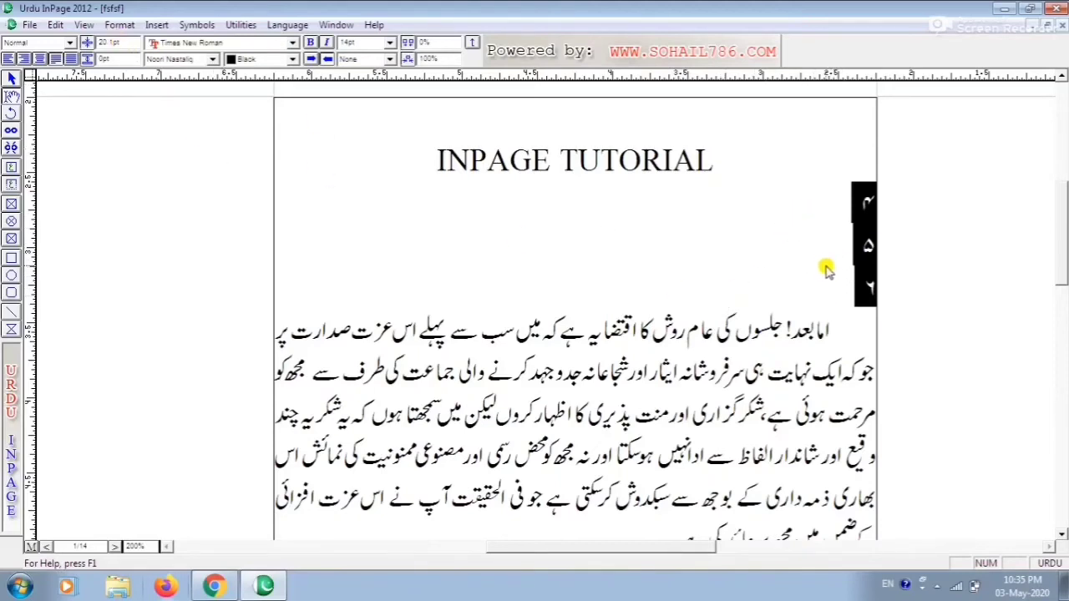
pyautogui.press('Delete')
pyautogui.press('Return')
pyautogui.press('Return')
pyautogui.press('Return')
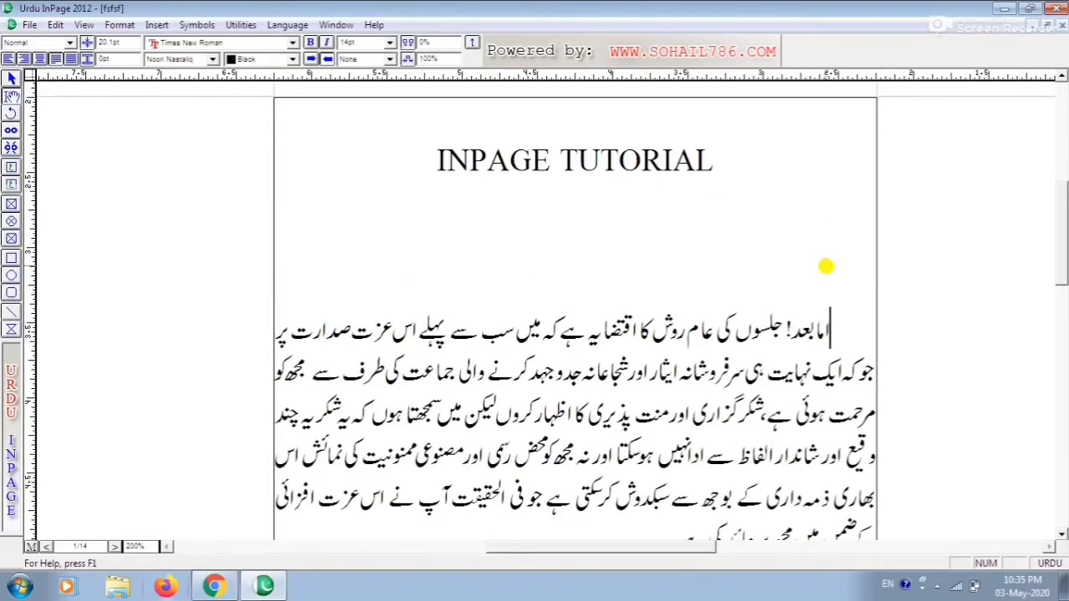
# Open the document's Page Setup dialog to examine its page size and margins, then cancel it
pyautogui.click(120, 25)
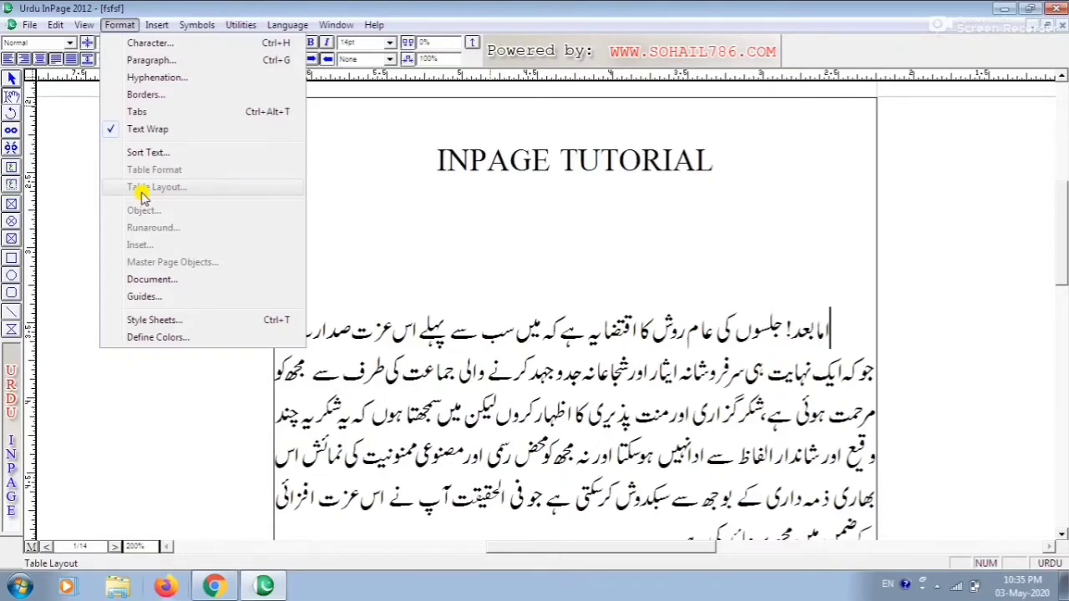
pyautogui.moveTo(154, 25)
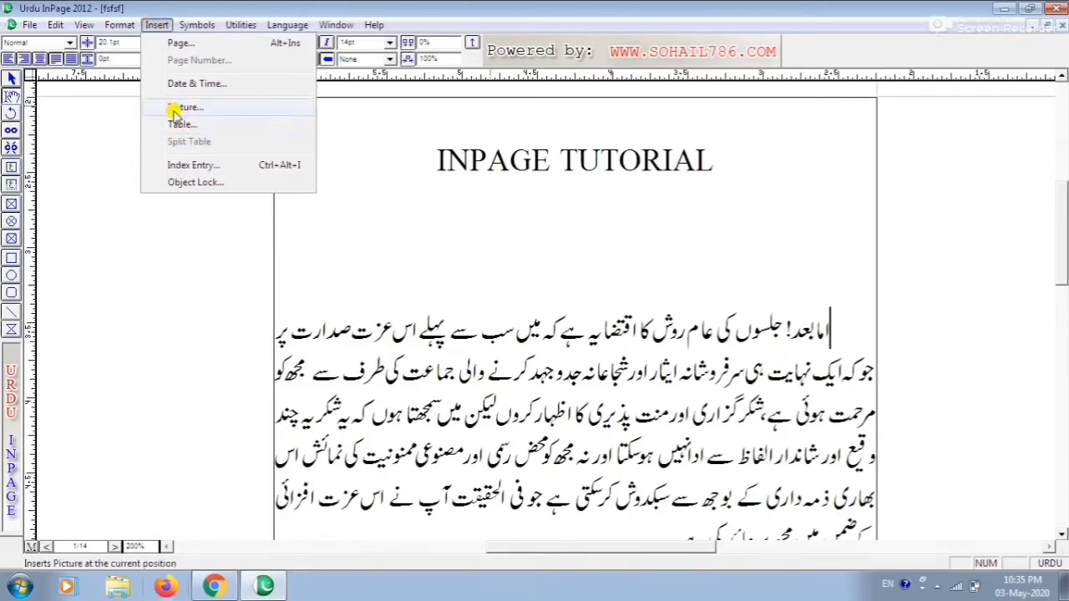
pyautogui.moveTo(119, 25)
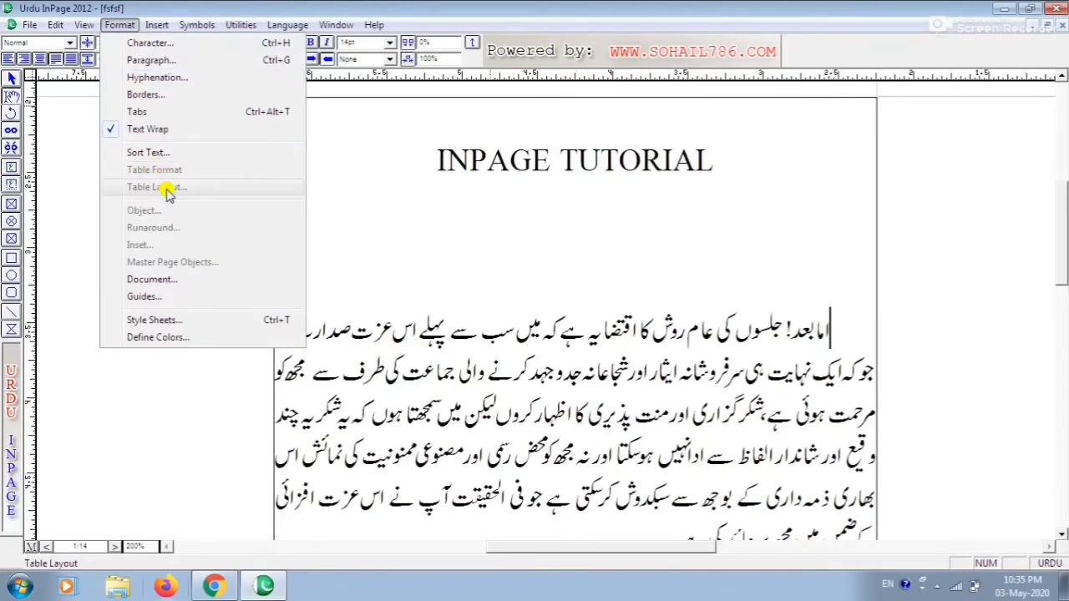
pyautogui.click(153, 282)
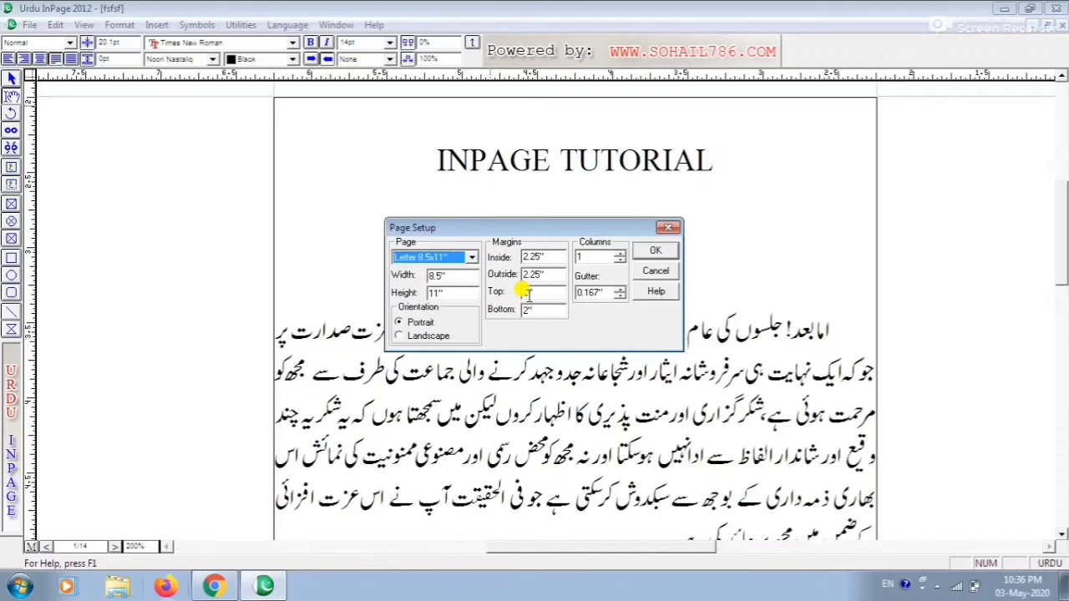
pyautogui.click(656, 269)
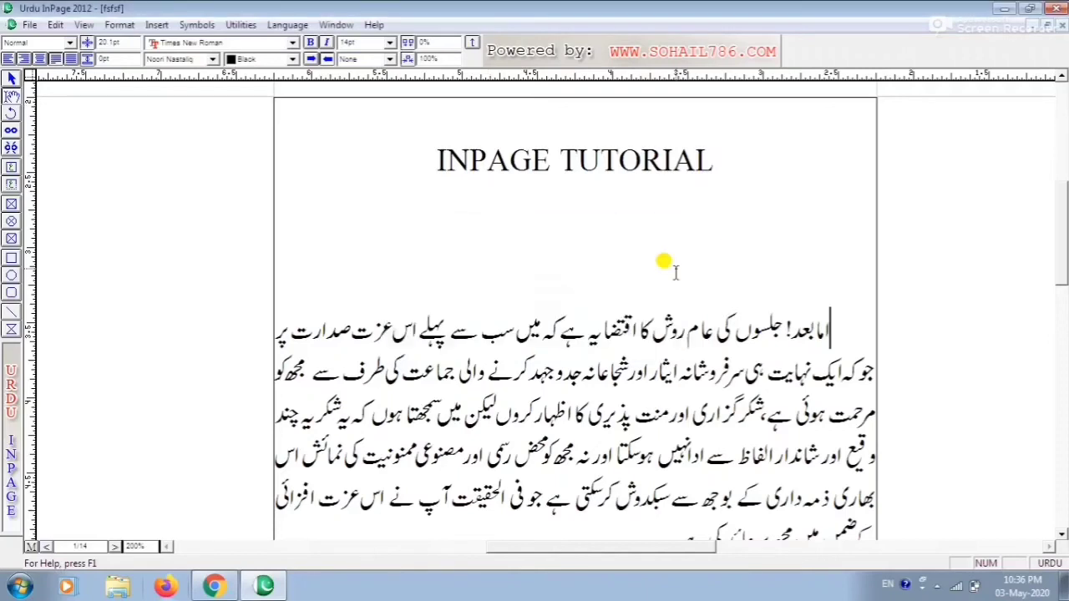
# Open the Page Setup dialog and set the Inside, Outside, Top and Bottom margins all to 1 inch
pyautogui.click(121, 25)
pyautogui.click(121, 280)
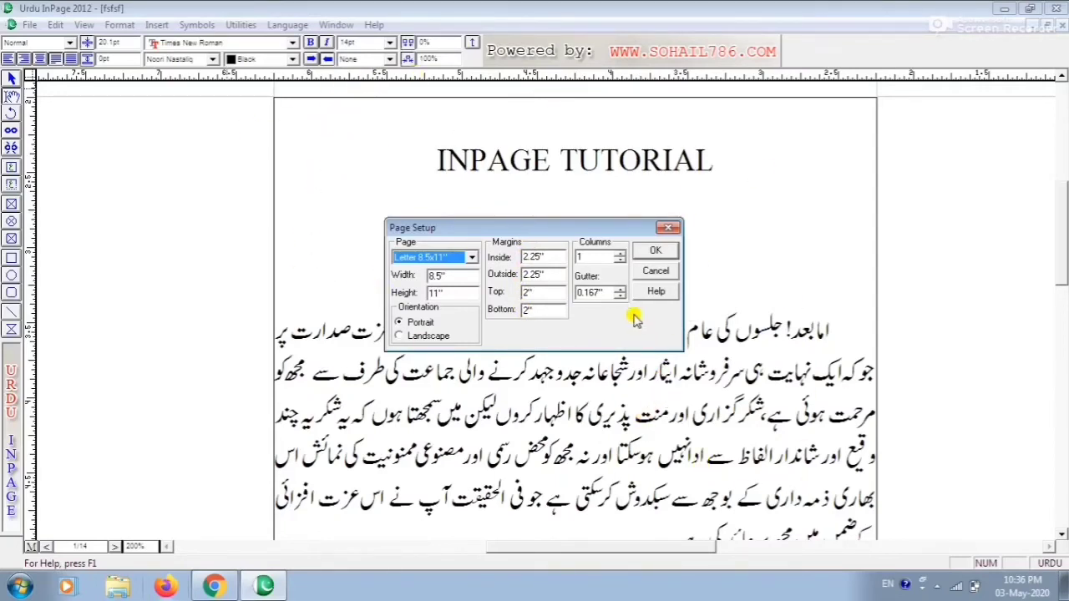
pyautogui.click(540, 257)
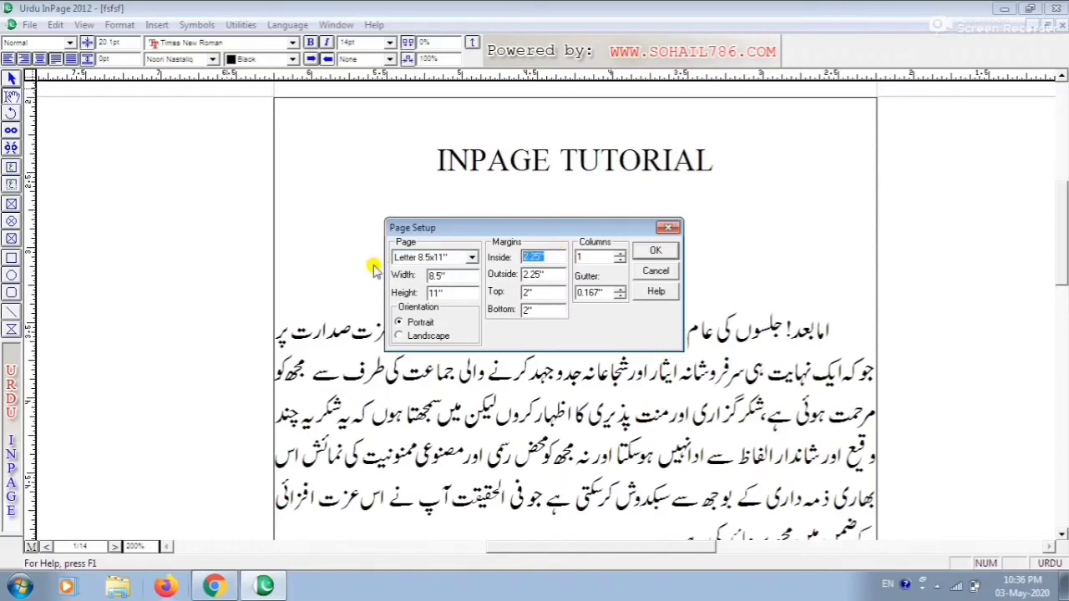
pyautogui.write('1')
pyautogui.press('capslock')
pyautogui.write('1')
pyautogui.press('capslock')
pyautogui.press('BackSpace')
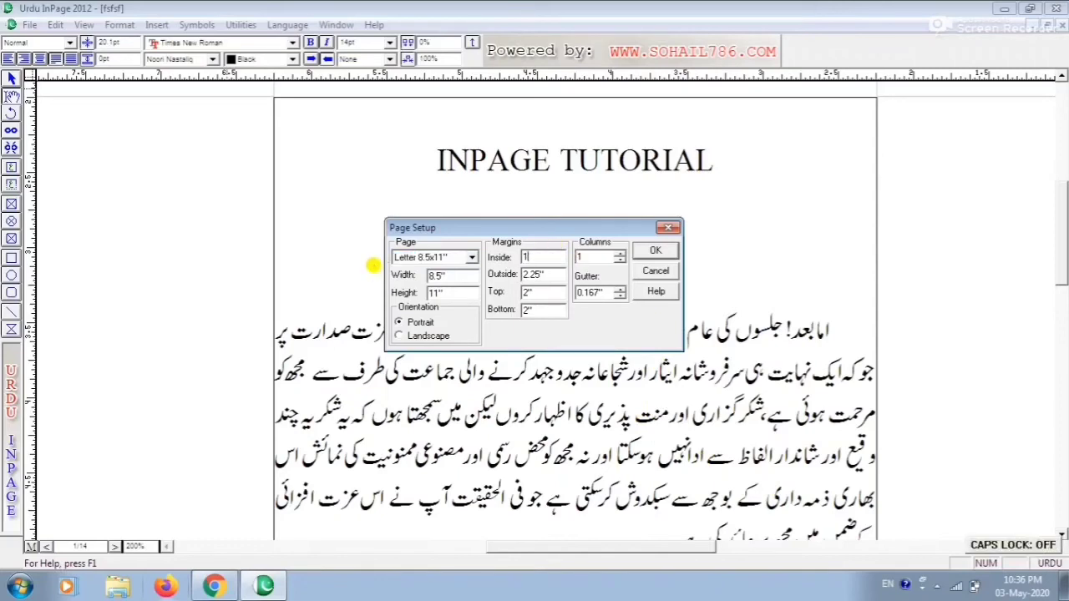
pyautogui.press('Tab')
pyautogui.write('1')
pyautogui.press('Tab')
pyautogui.write('1')
pyautogui.press('Tab')
pyautogui.write('1')
pyautogui.press('Return')
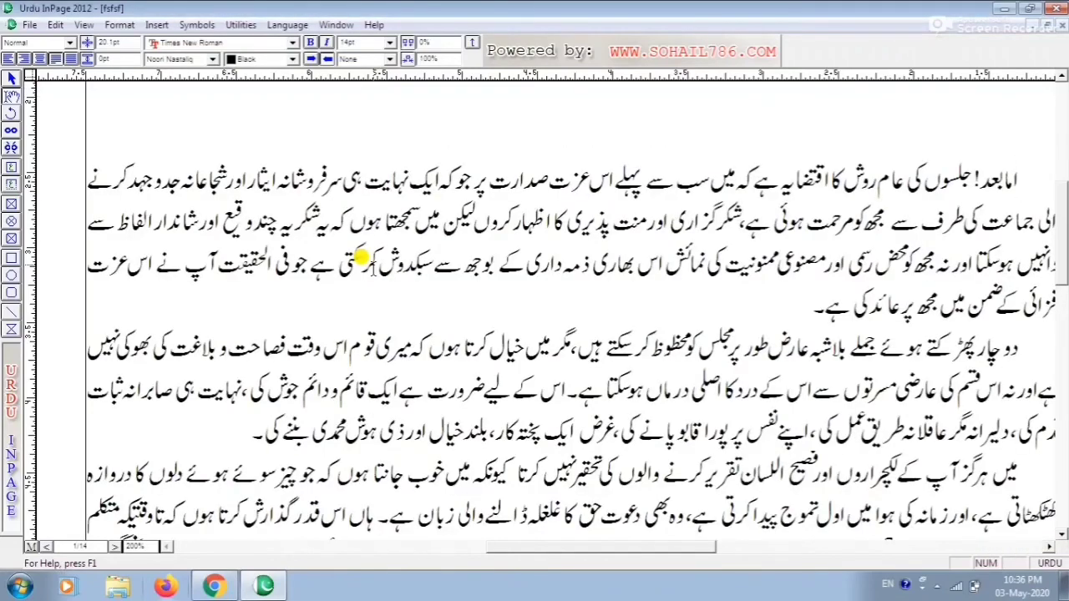
# Reopen Page Setup in a whole-page view and set Inside and Outside margins to 2.25 and Top and Bottom to 2
pyautogui.hotkey('ctrl', '5')
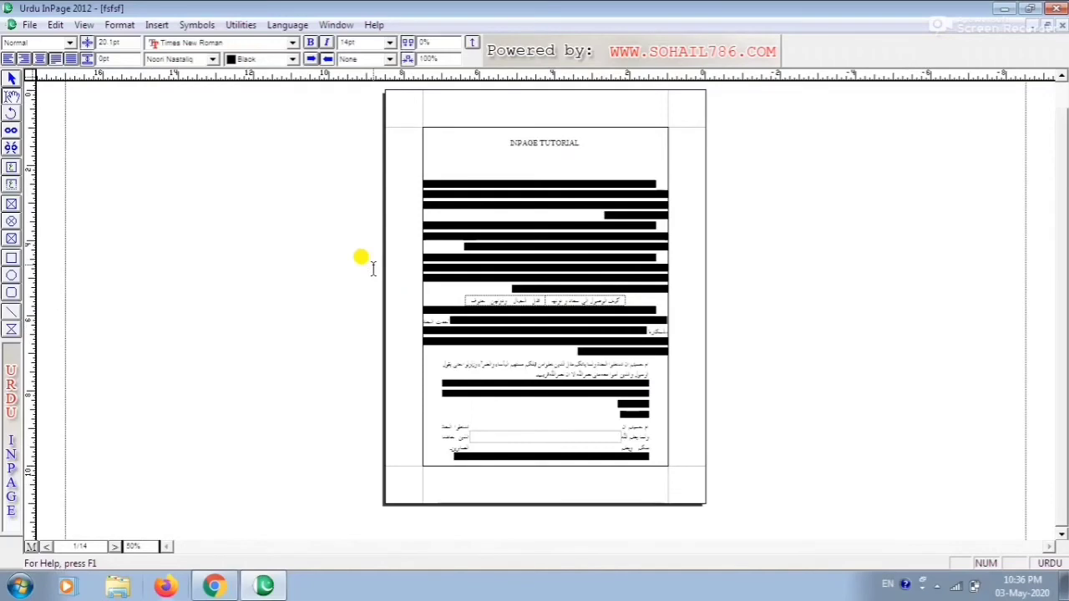
pyautogui.click(122, 25)
pyautogui.click(140, 280)
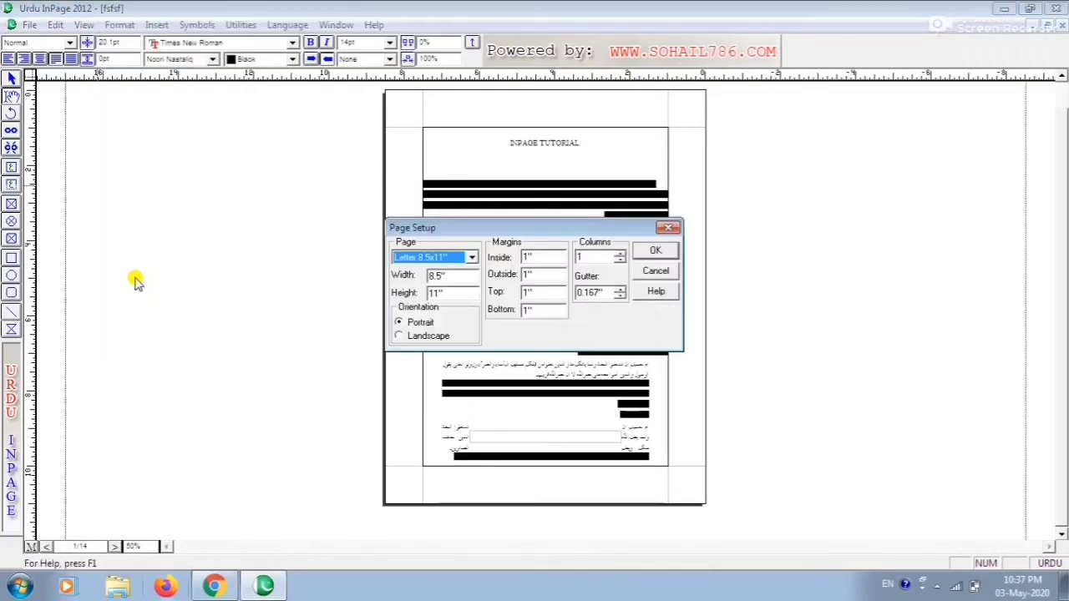
pyautogui.press('Tab')
pyautogui.press('Tab')
pyautogui.press('Tab')
pyautogui.press('Tab')
pyautogui.write('2')
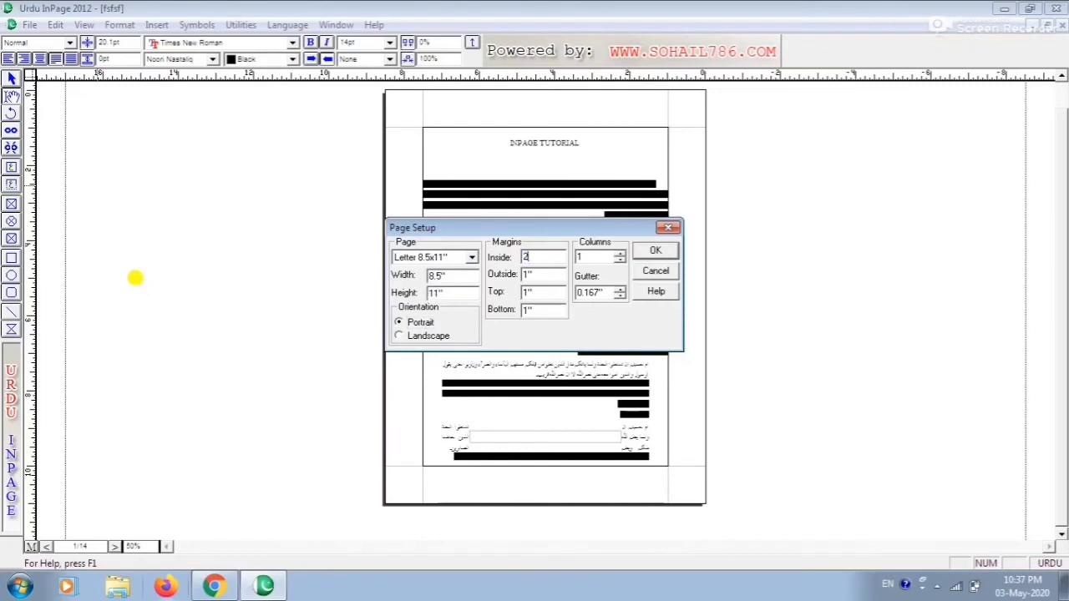
pyautogui.write('.25')
pyautogui.press('Tab')
pyautogui.write('2.25')
pyautogui.press('Tab')
pyautogui.write('2')
pyautogui.press('Tab')
pyautogui.write('2')
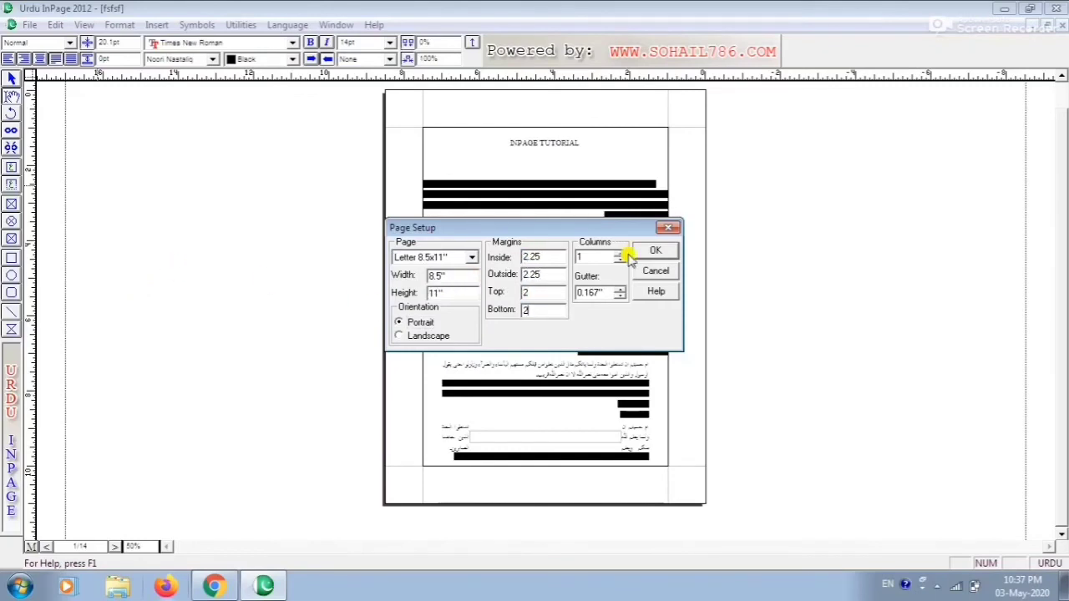
pyautogui.click(654, 251)
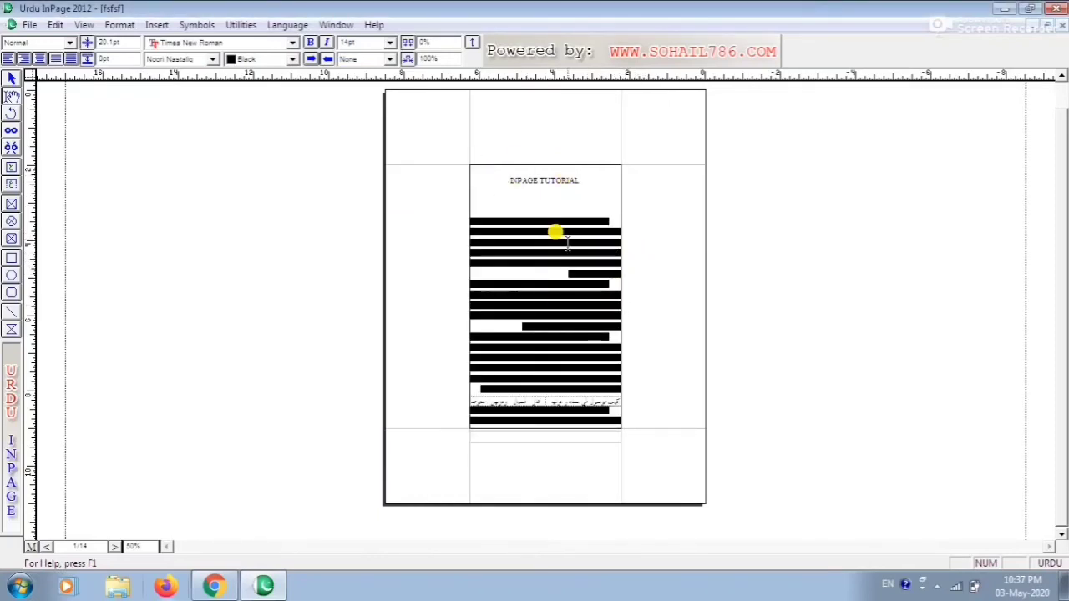
# Return to a close-up view and open the Define Style Sheets dialog to view its styles, then close it
pyautogui.hotkey('ctrl', '2')
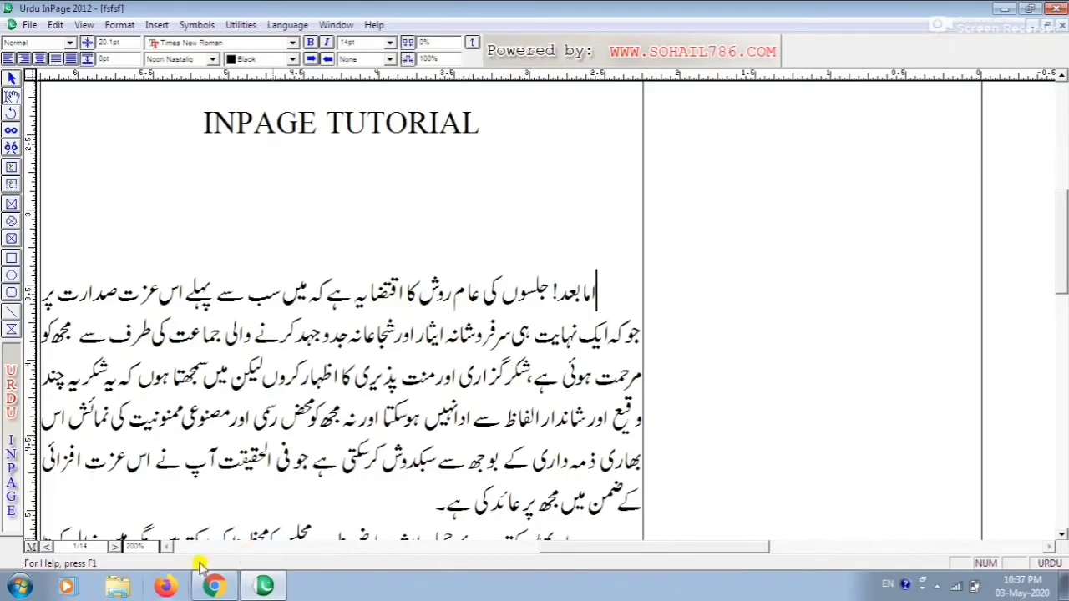
pyautogui.click(171, 551)
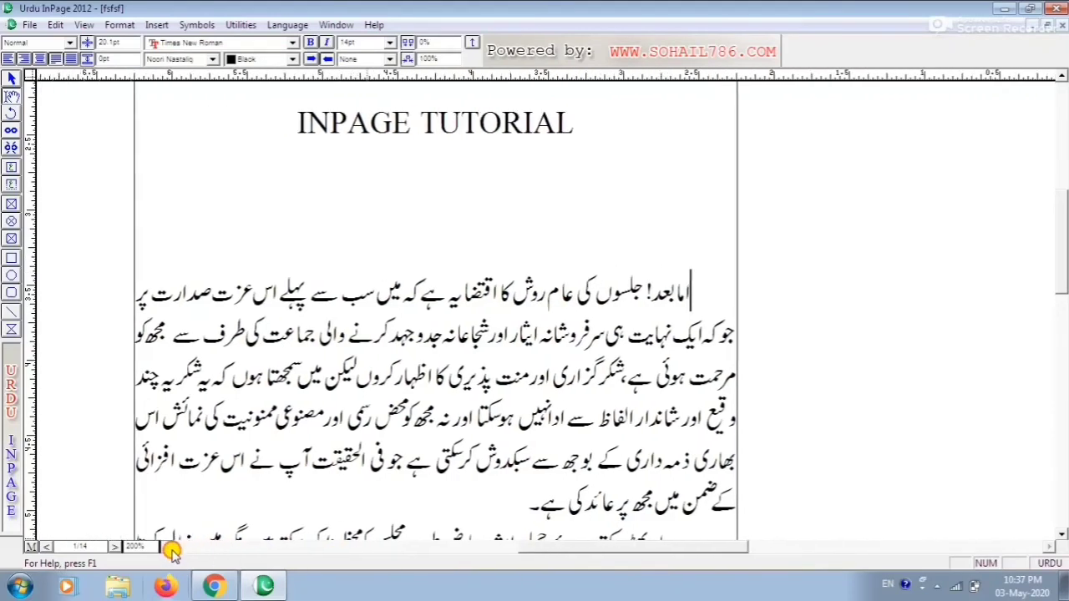
pyautogui.click(117, 28)
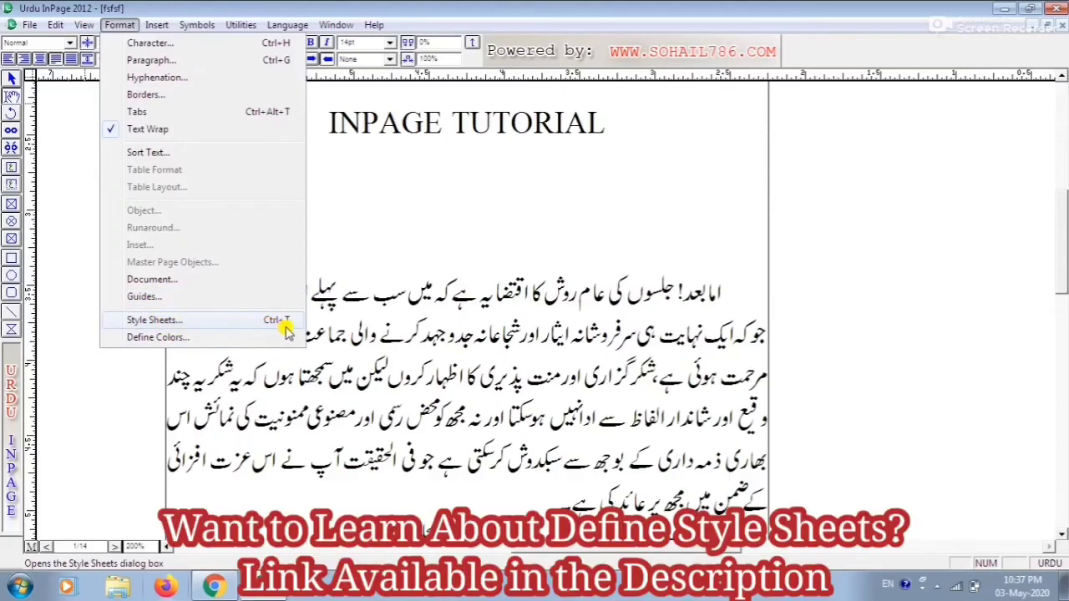
pyautogui.click(227, 323)
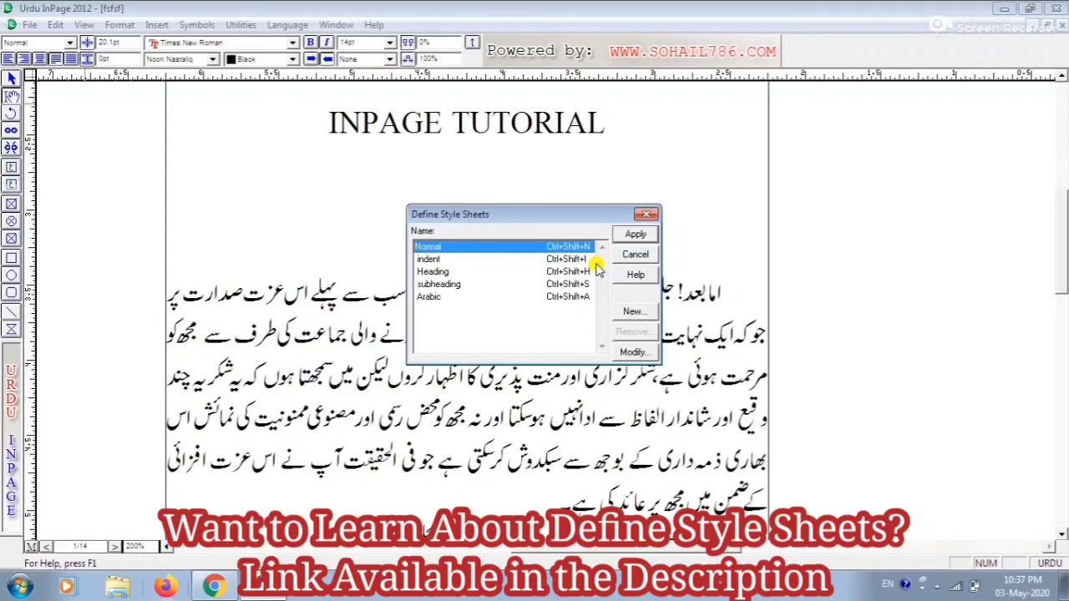
pyautogui.press('Escape')
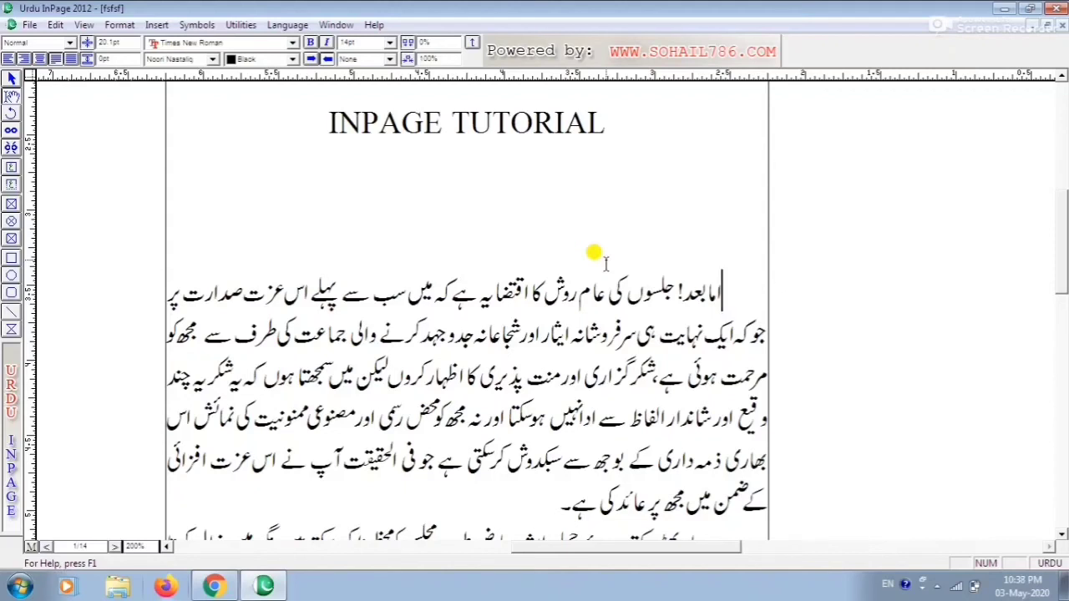
pyautogui.click(154, 24)
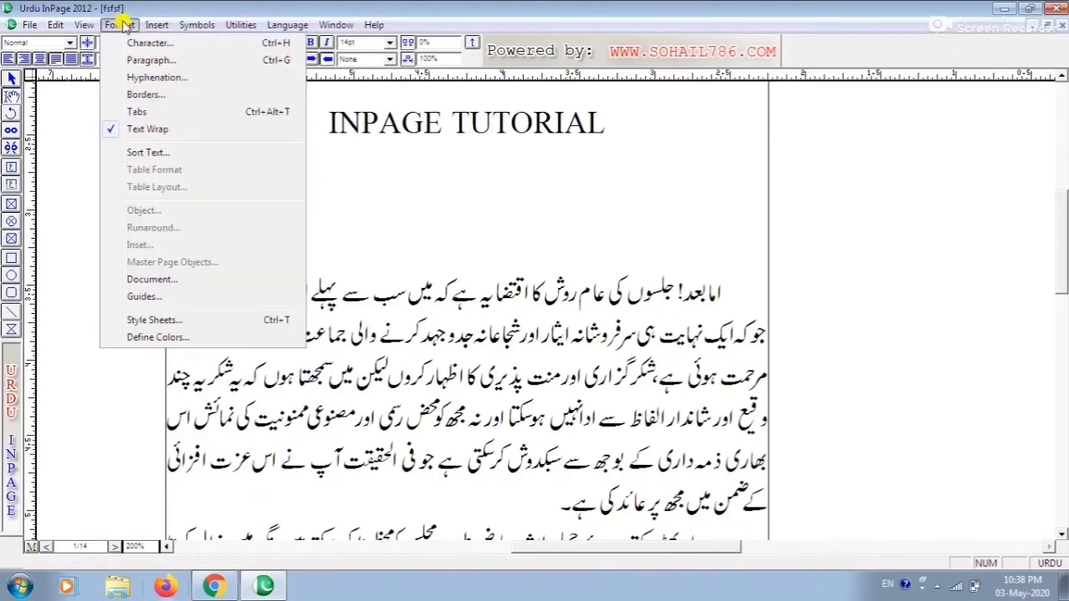
pyautogui.moveTo(117, 25)
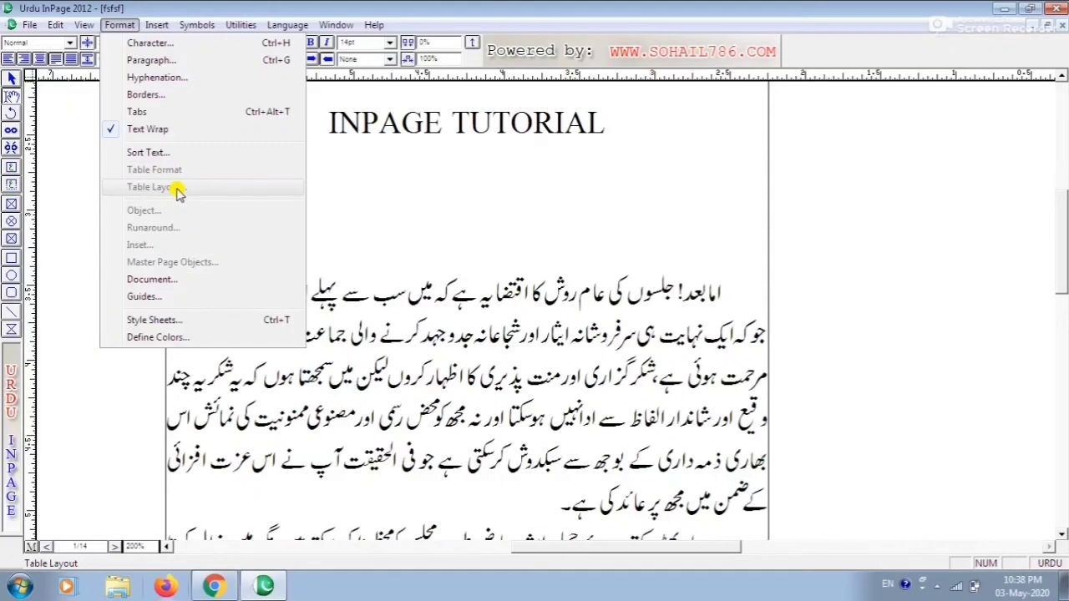
pyautogui.click(380, 200)
pyautogui.click(197, 24)
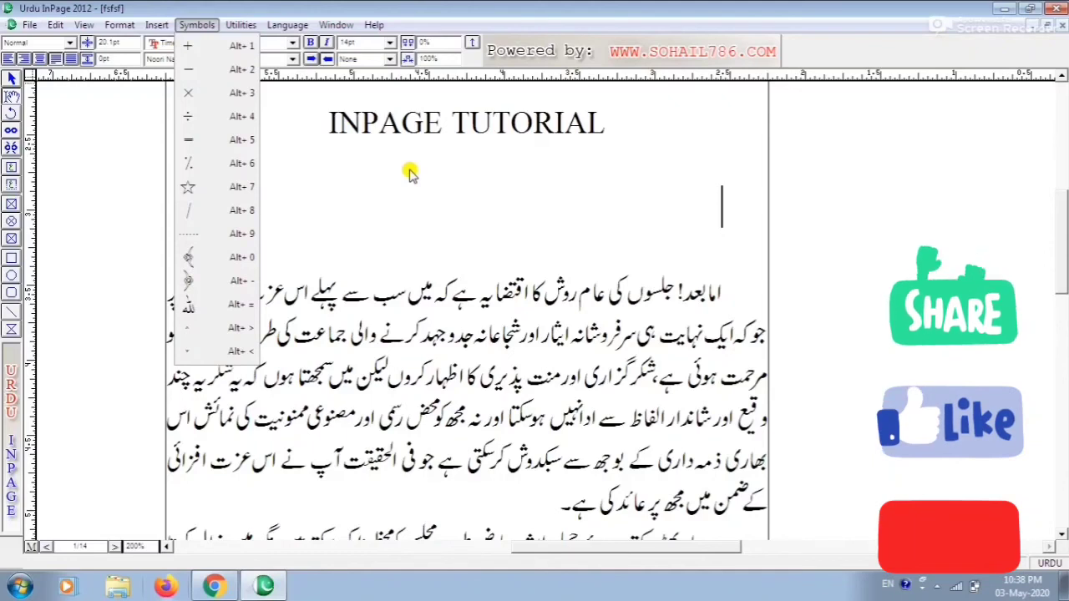
pyautogui.click(516, 180)
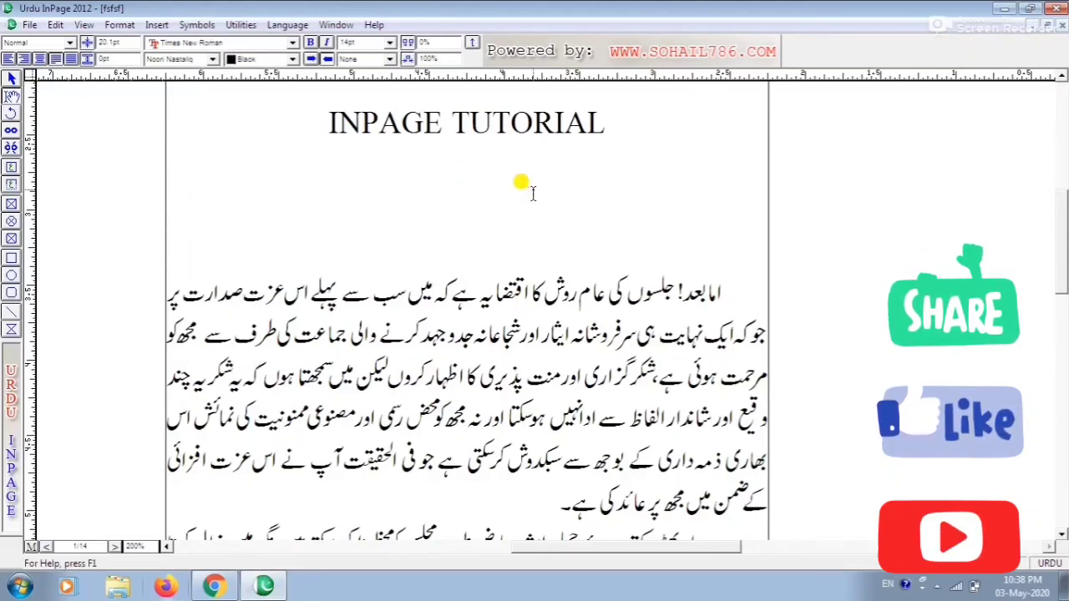